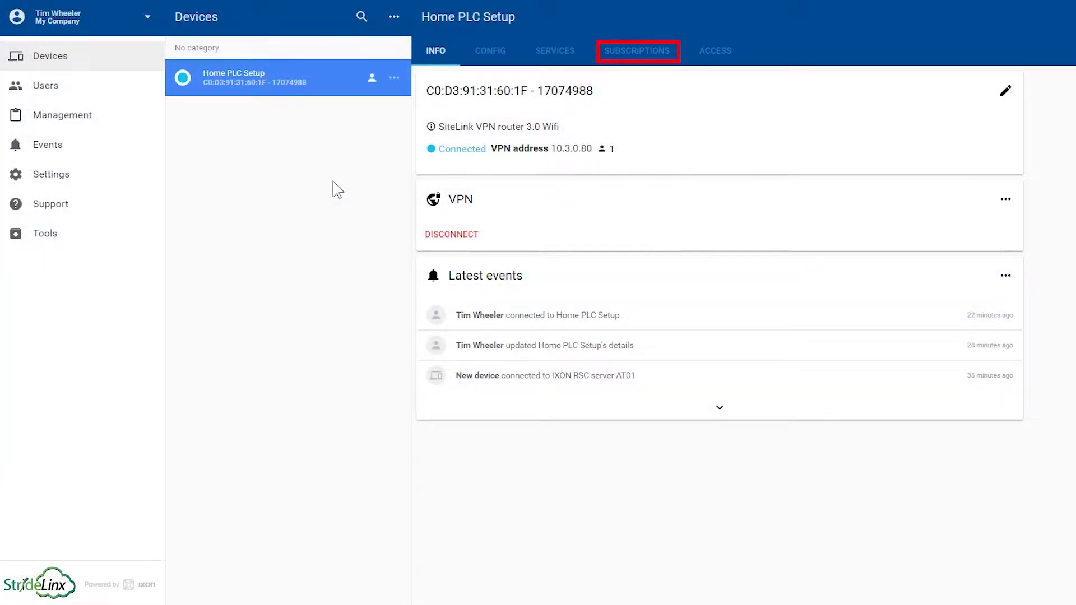
- Show the subscriptions page for the Home PLC Setup device
click(625, 54)
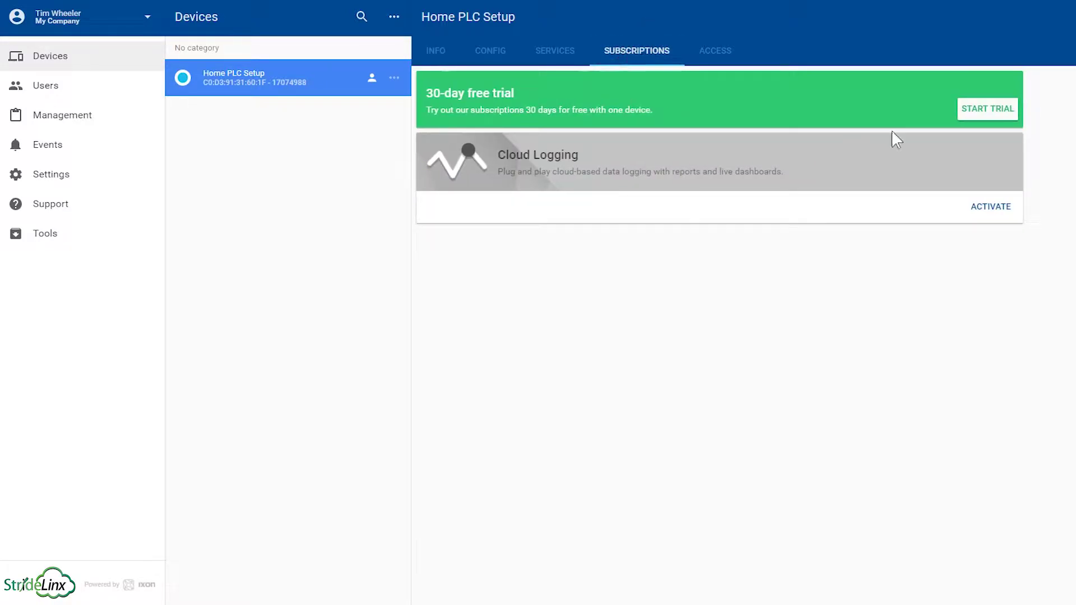
- Start the 30-day free trial so Data logging becomes active
click(983, 115)
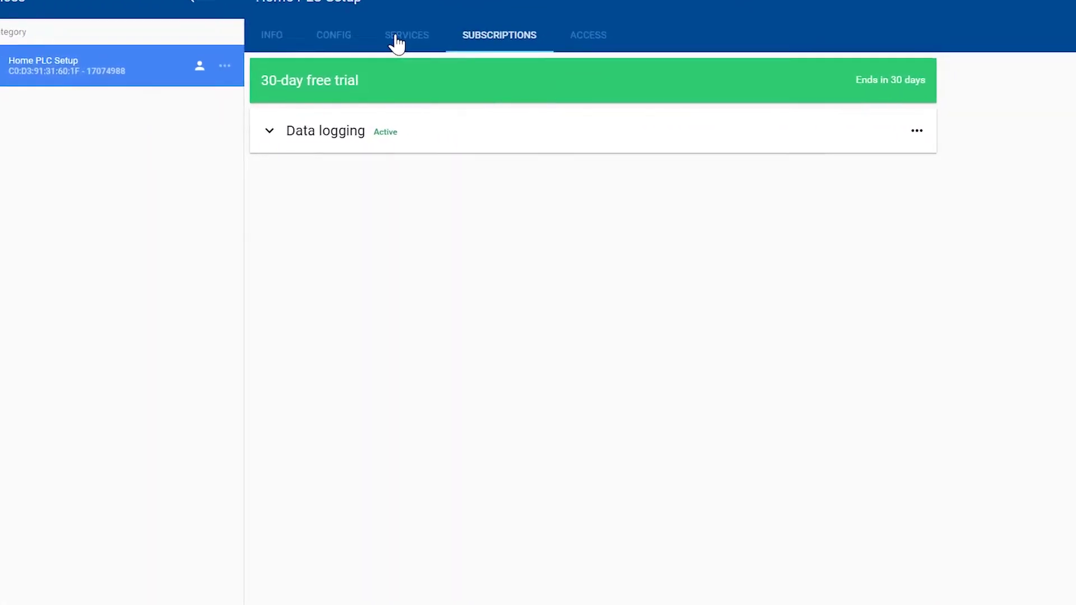
click(396, 41)
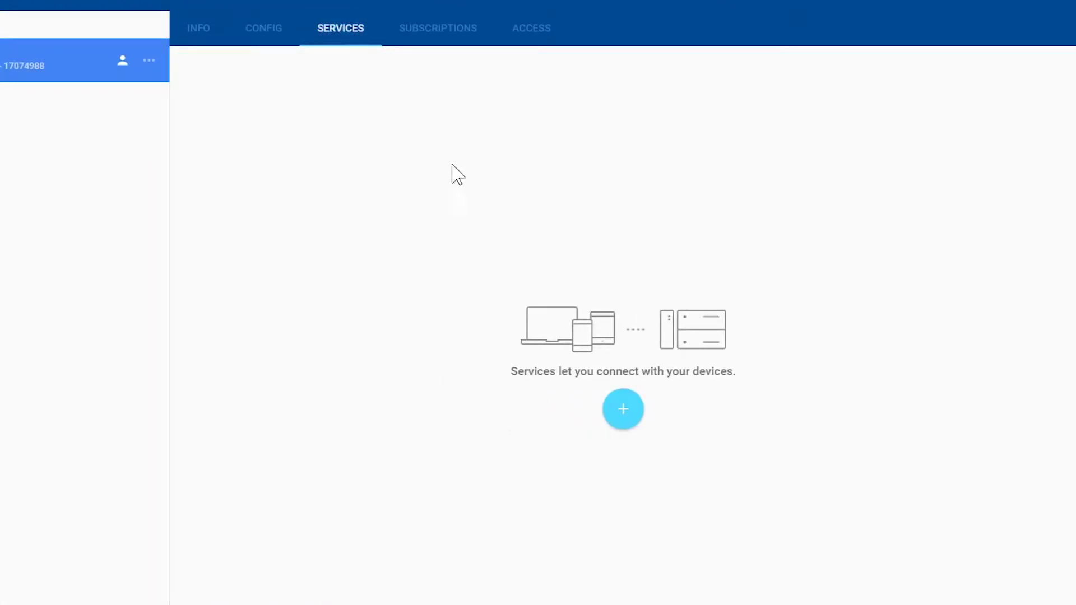
- Add a new service named DATALOG BRX PLC at IP address 192.168.2.20
click(632, 427)
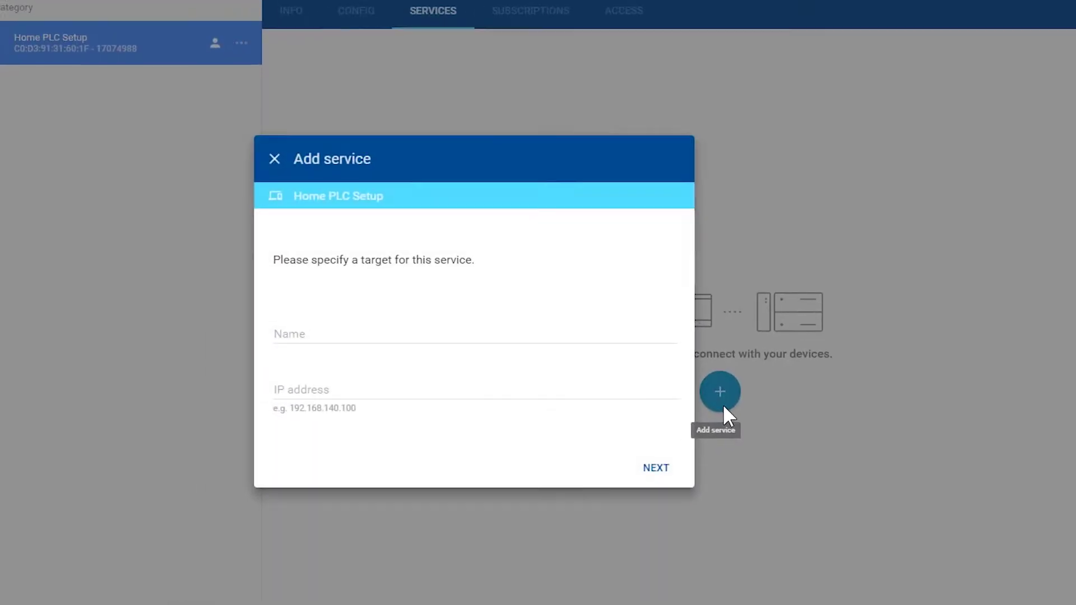
click(315, 347)
text(DATALOG BRX PLC)
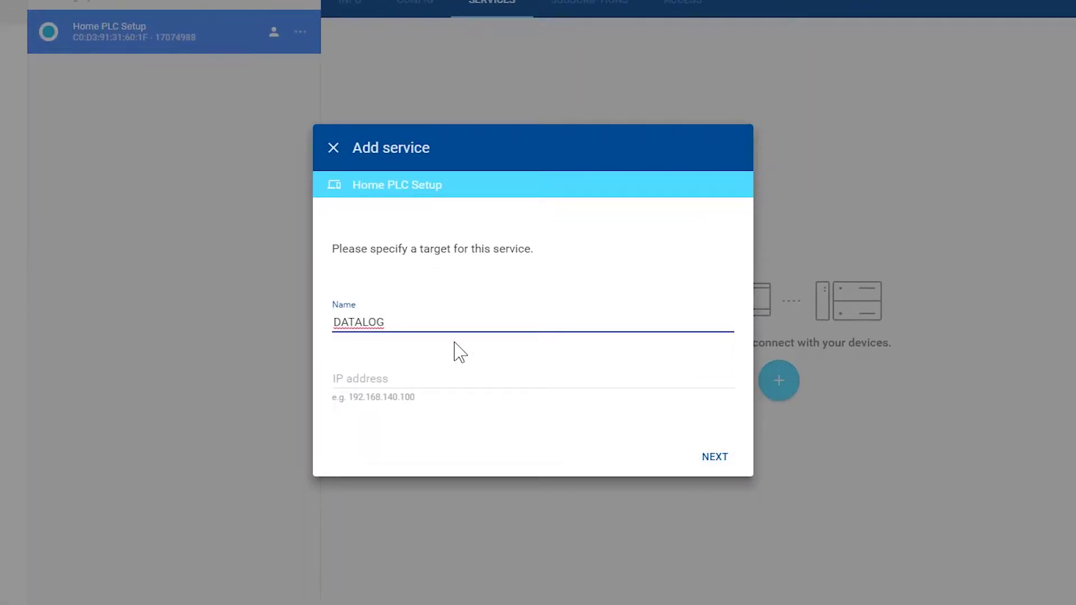
click(449, 383)
text(192.168)
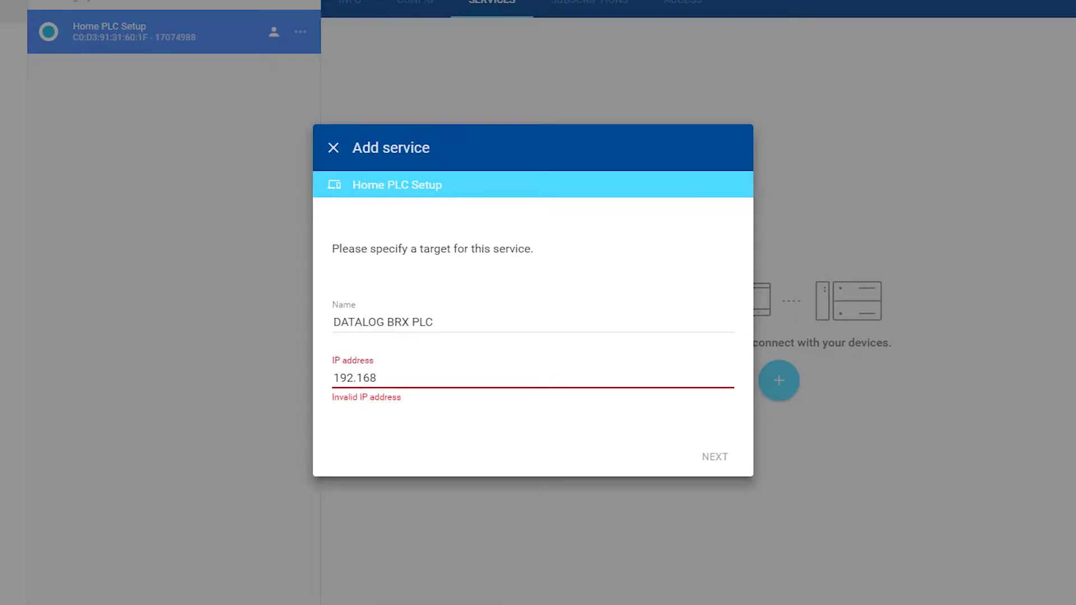
text(.2.20)
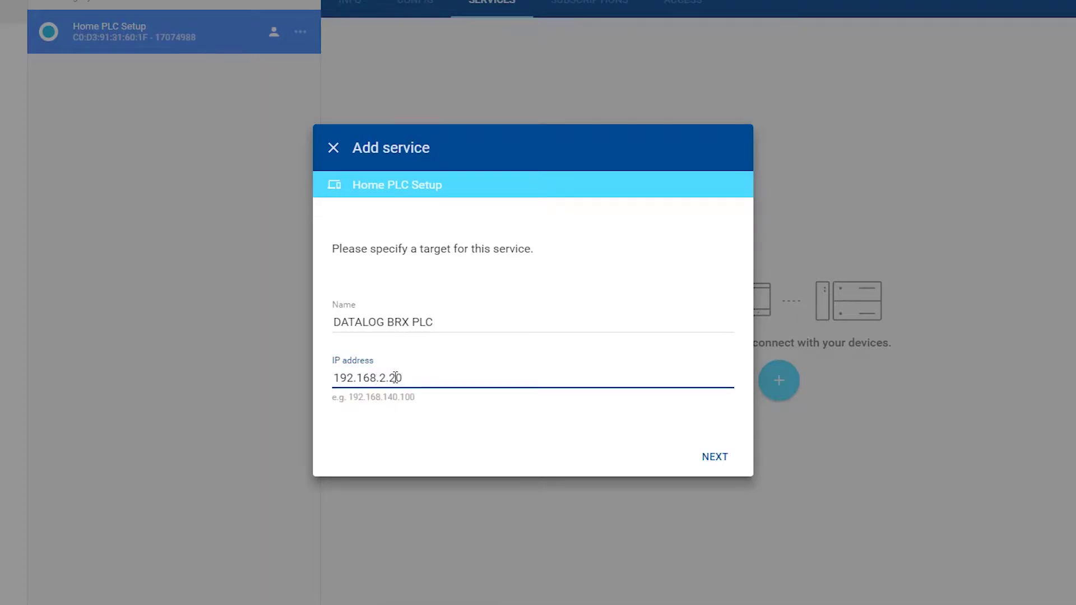
click(718, 458)
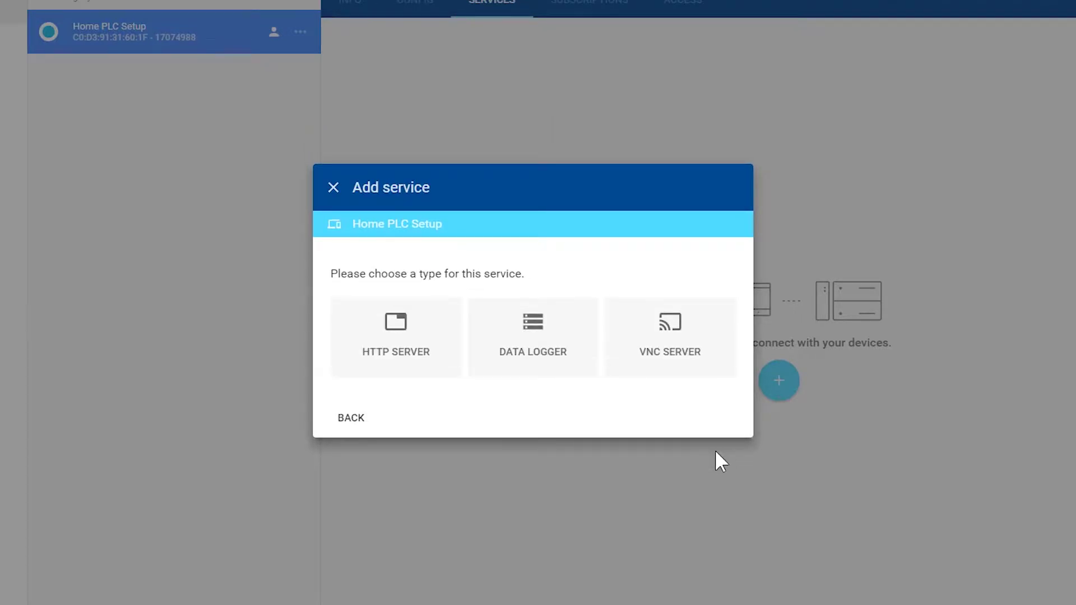
- Make the service a Modbus data logger on port 502
click(541, 345)
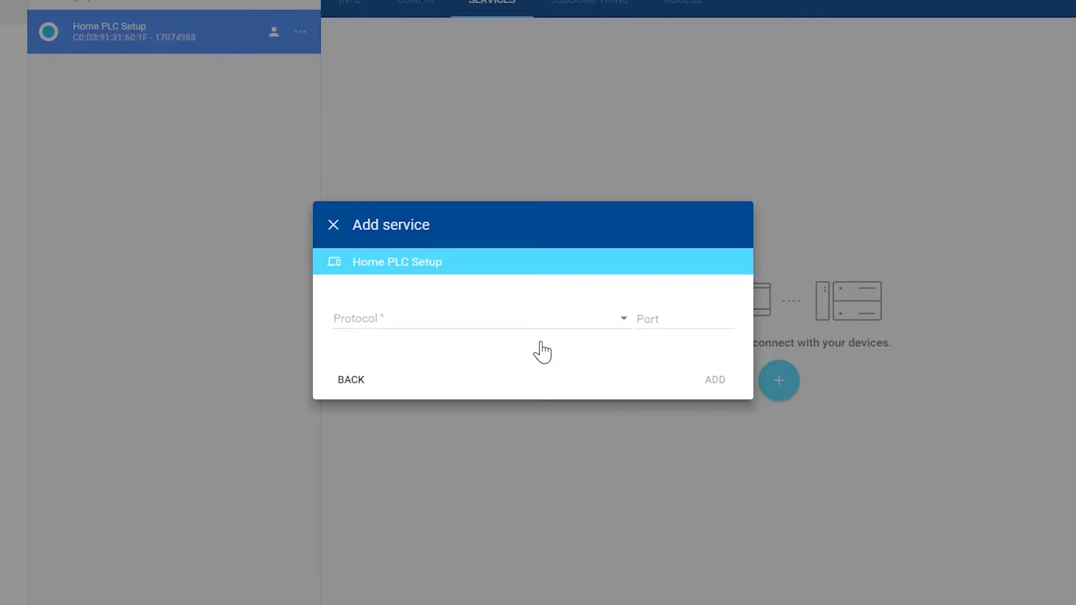
click(465, 326)
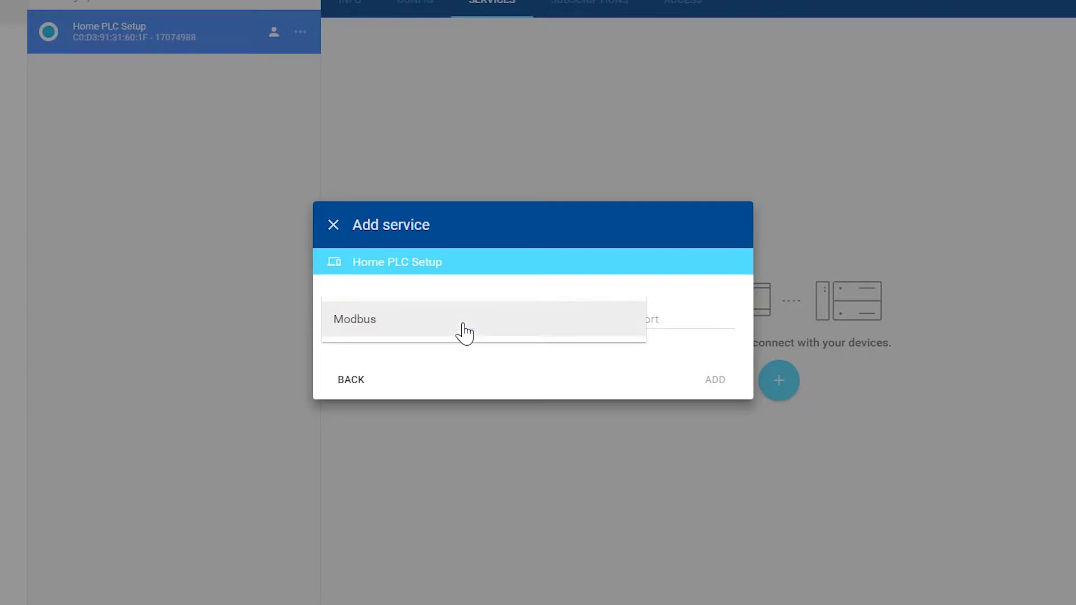
click(464, 334)
click(727, 333)
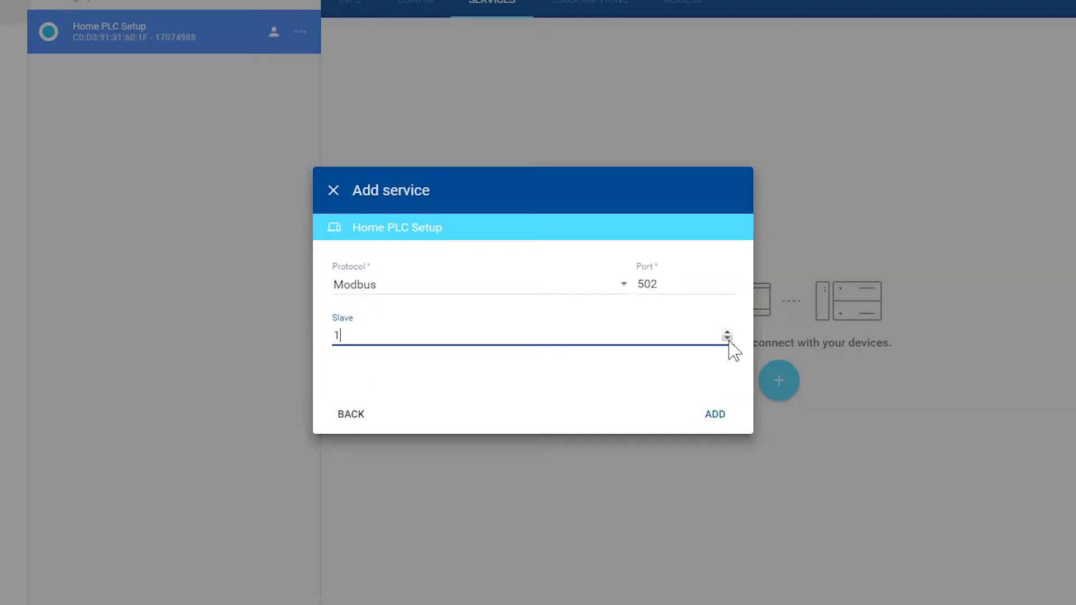
click(715, 419)
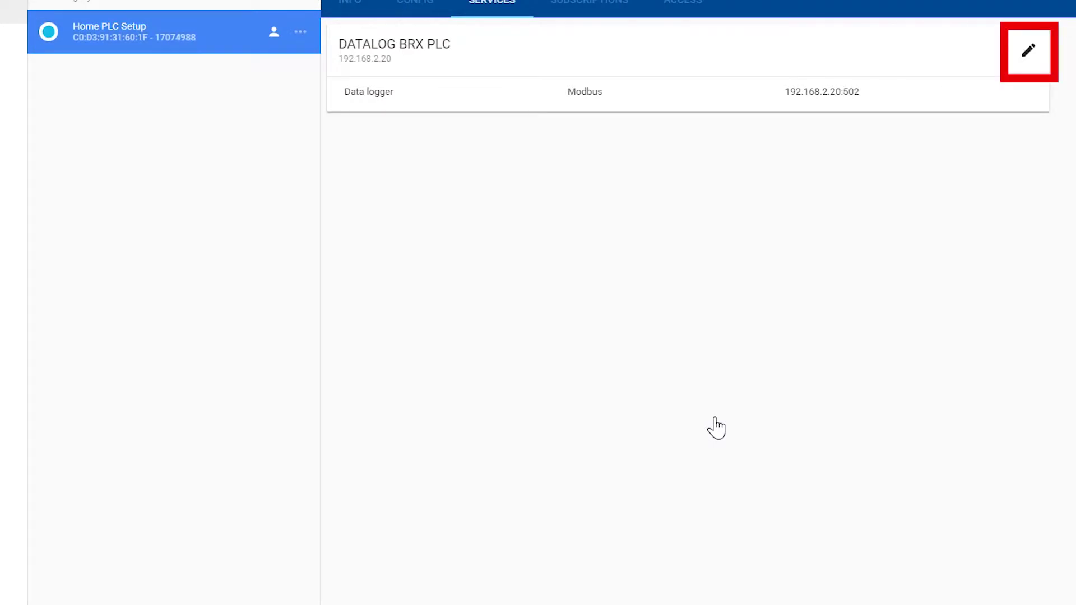
click(1030, 53)
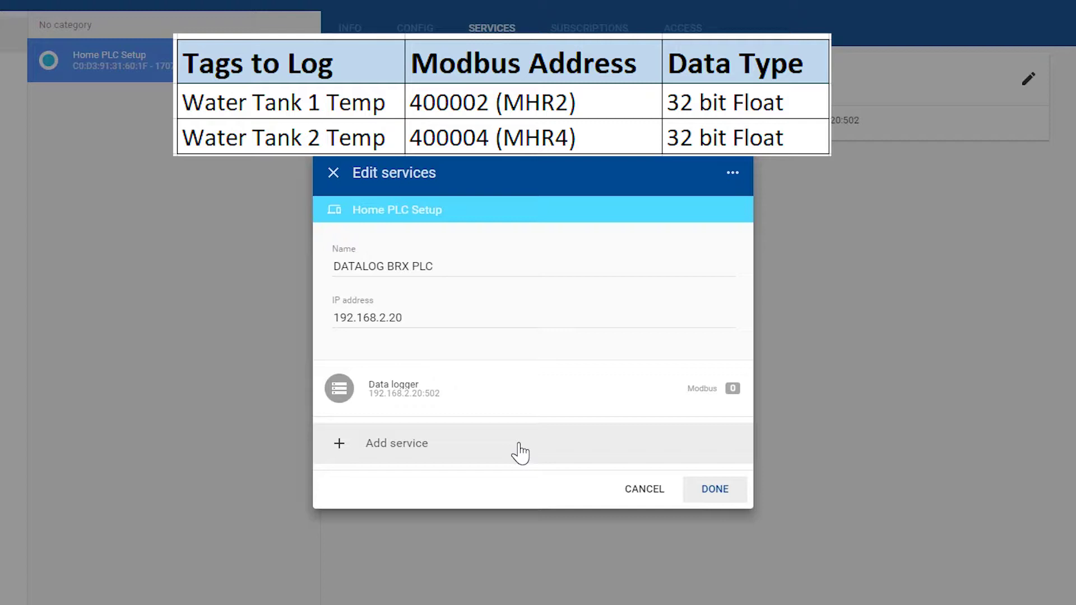
- Start a new data tag named WATER Tank 1 Temp using the holding registers function code
click(389, 387)
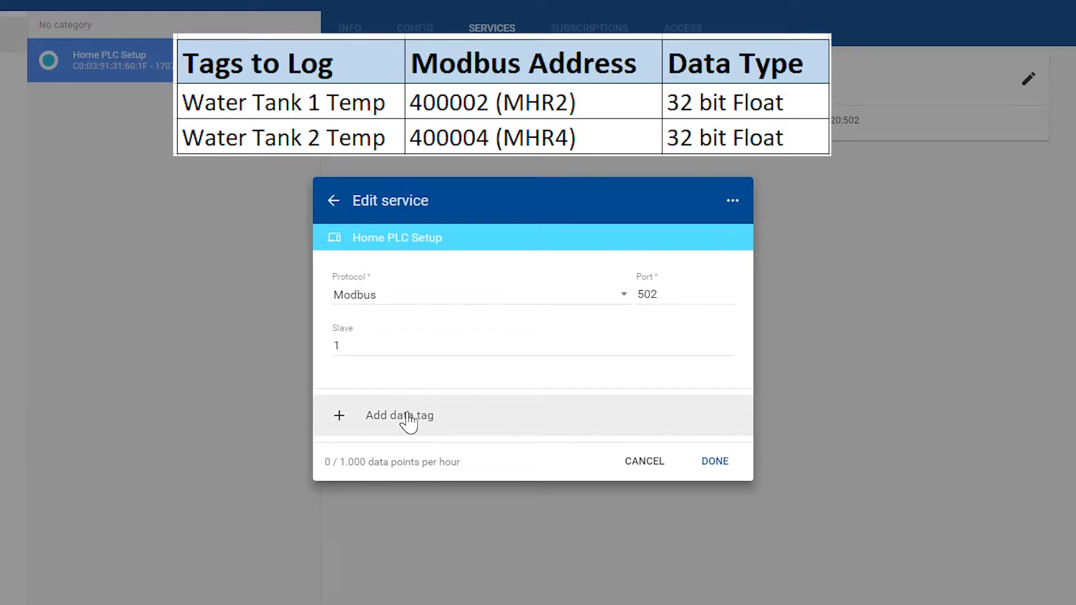
click(408, 421)
click(363, 187)
text(WATER)
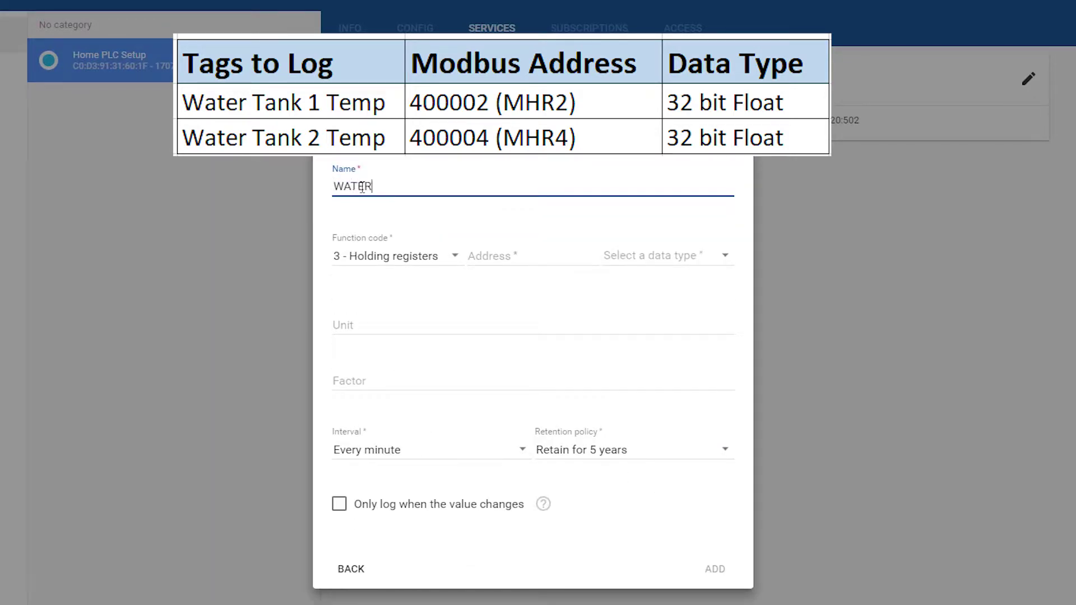
text( Tank 1)
click(455, 259)
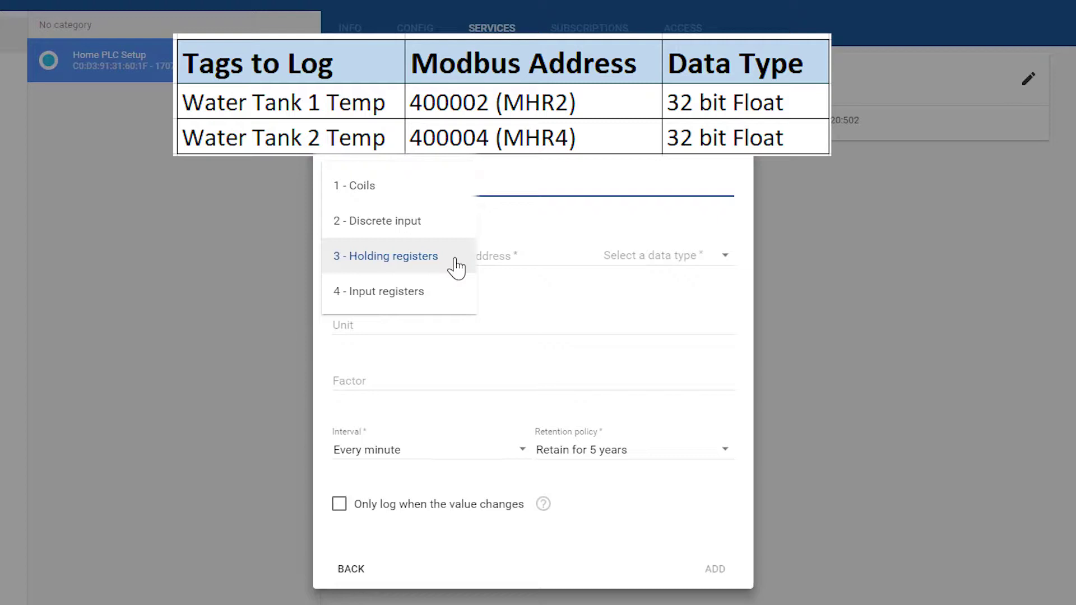
click(456, 268)
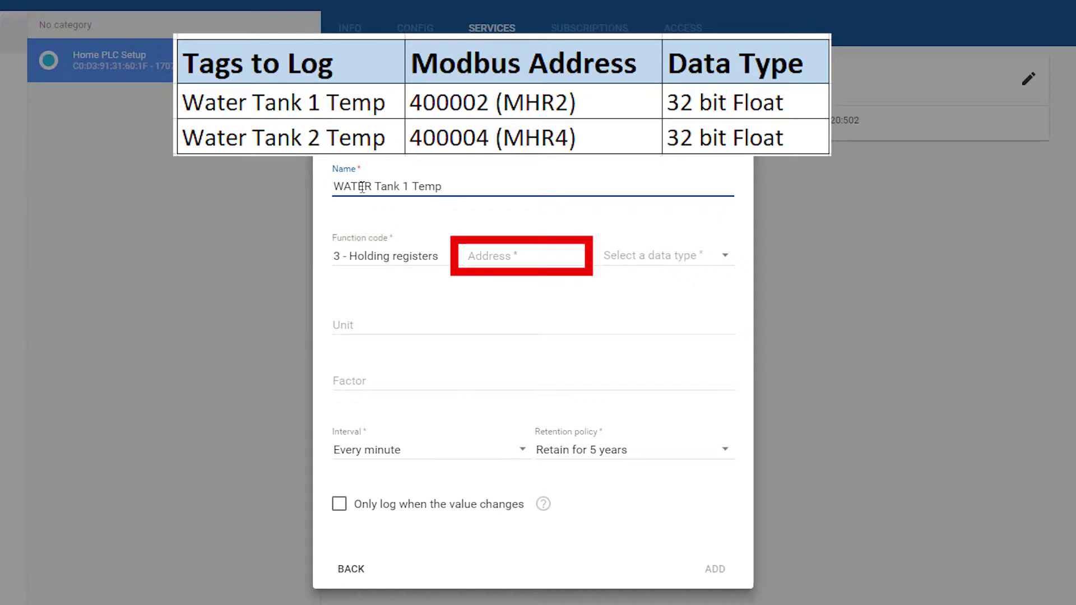
- Give the tag register address 2, Float32 type, unit F and factor 1, and add it
click(489, 258)
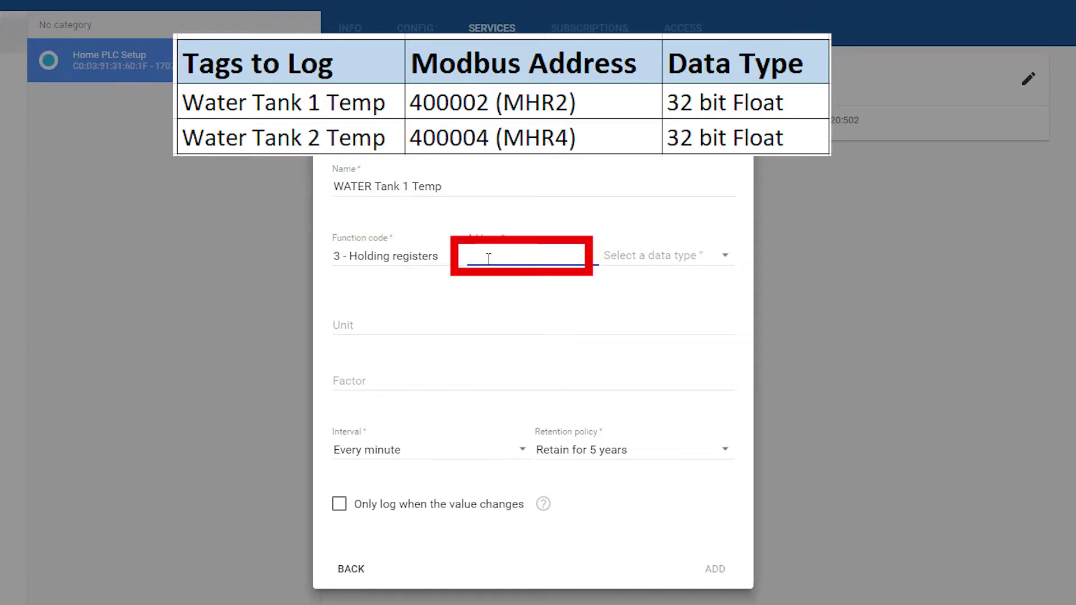
text(2)
click(726, 257)
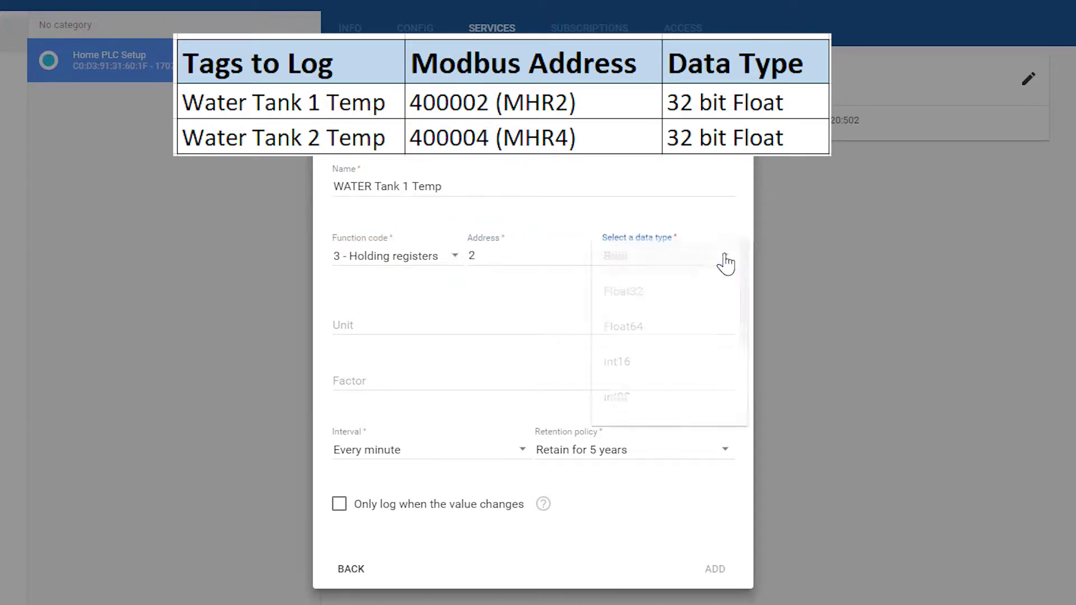
click(682, 307)
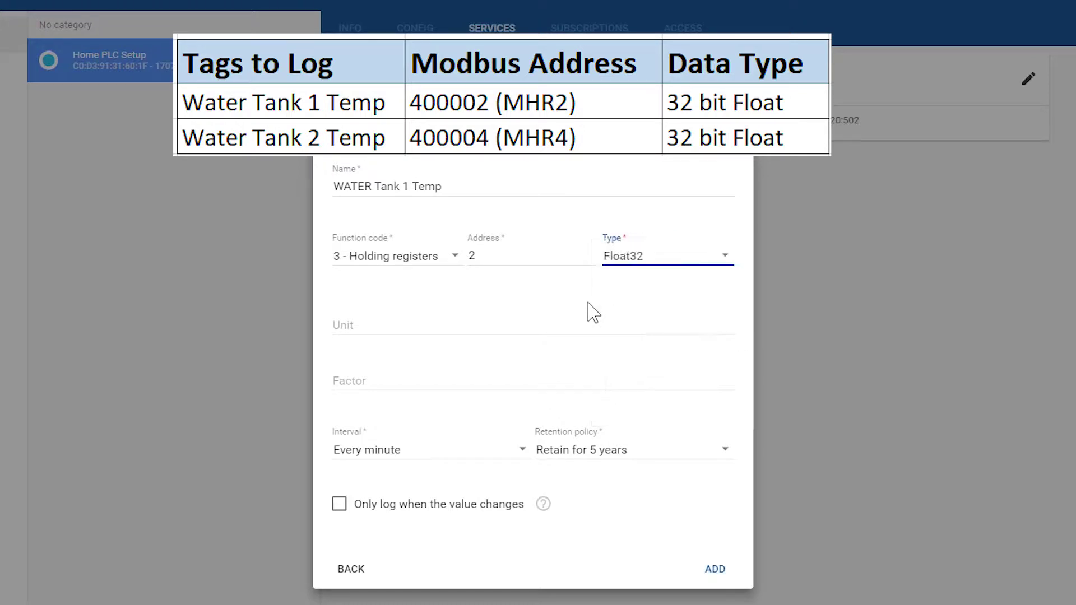
click(398, 324)
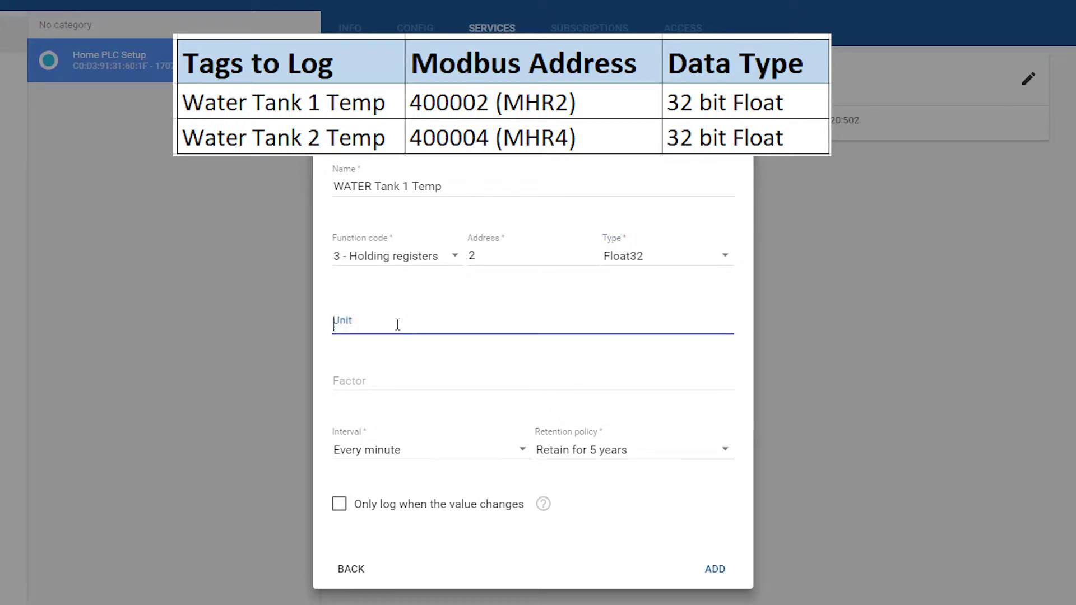
text(F)
click(368, 373)
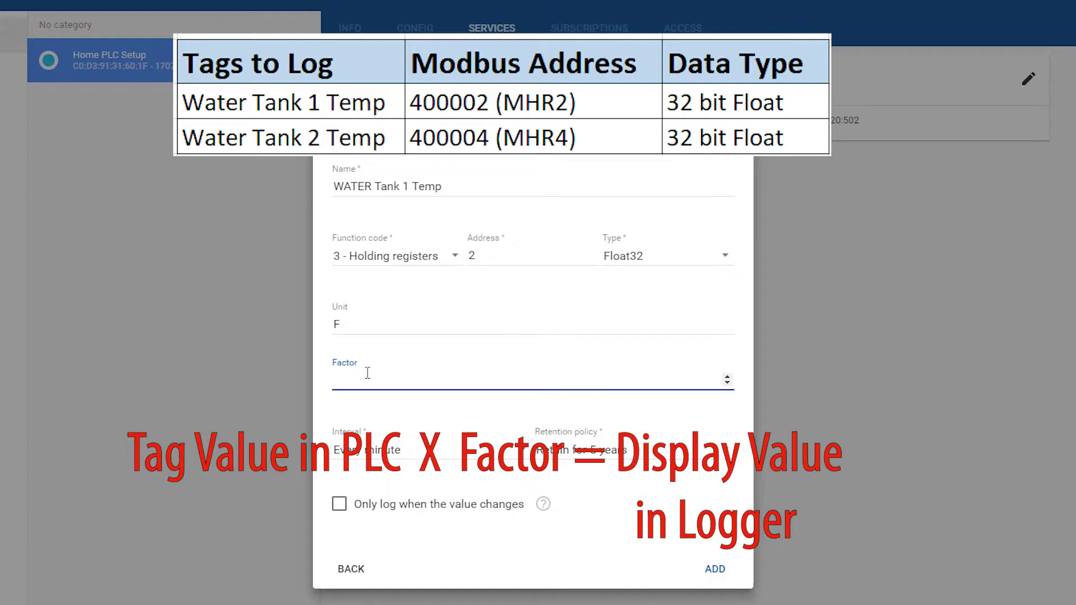
click(527, 567)
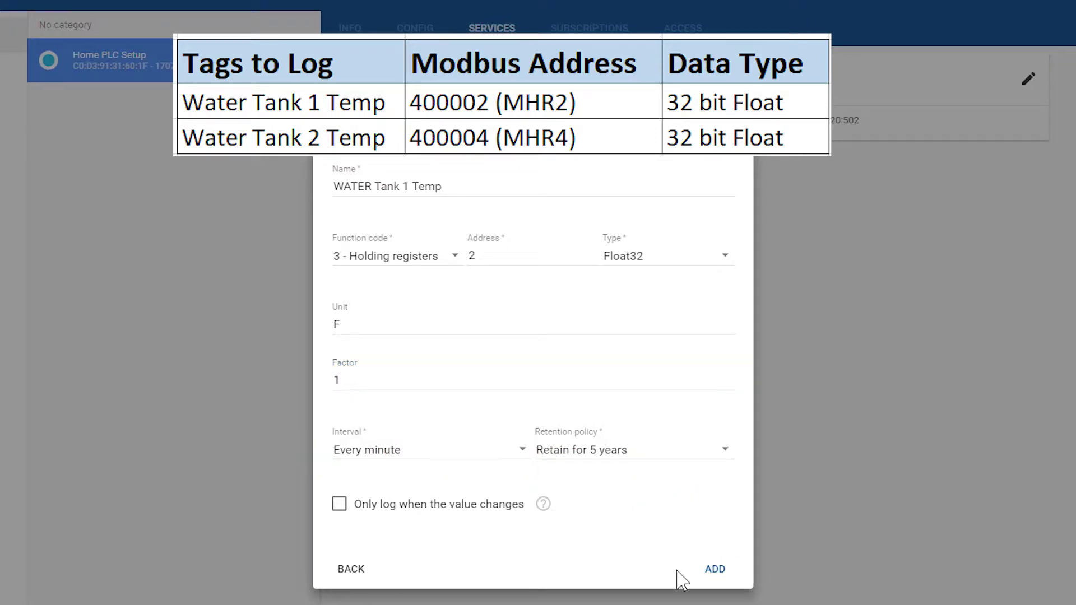
click(716, 569)
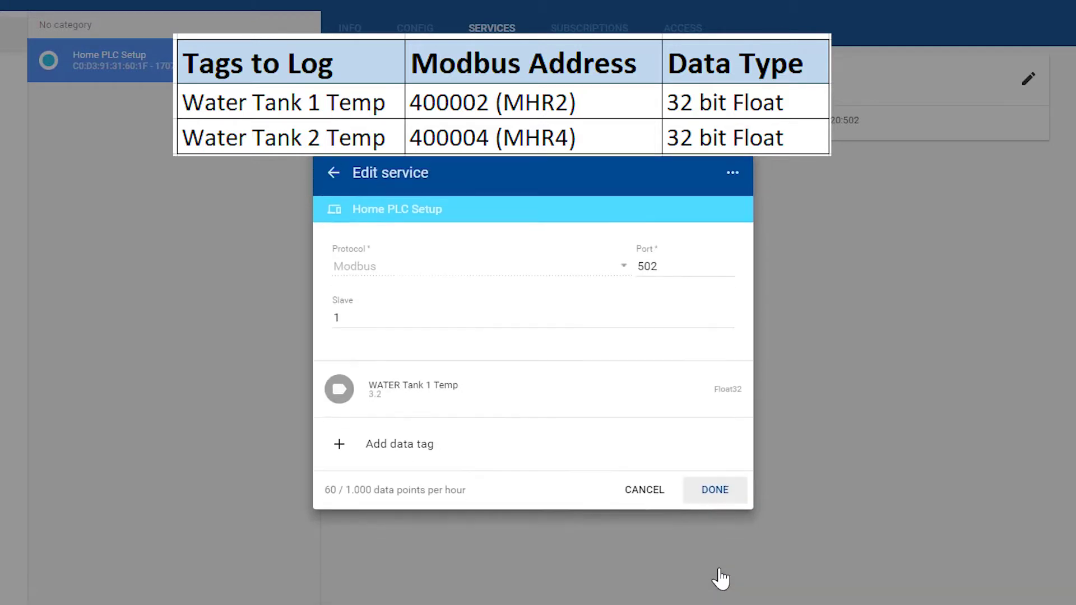
- Start a second data tag named WATER Tank 2 Temp at register address 4
click(409, 449)
click(373, 185)
text(W)
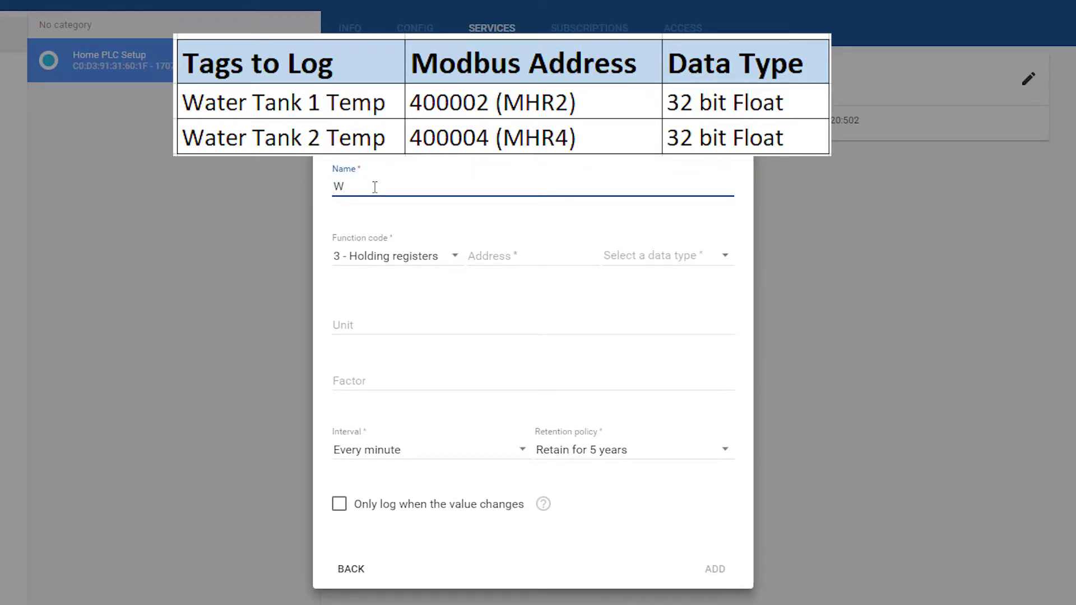
text(ATER TAnk)
key(BackSpace)
key(BackSpace)
key(BackSpace)
text(ank 2 Temp)
click(515, 256)
text(4)
- Set the tag to Float32, unit F, factor 1, add it and save the service
click(632, 263)
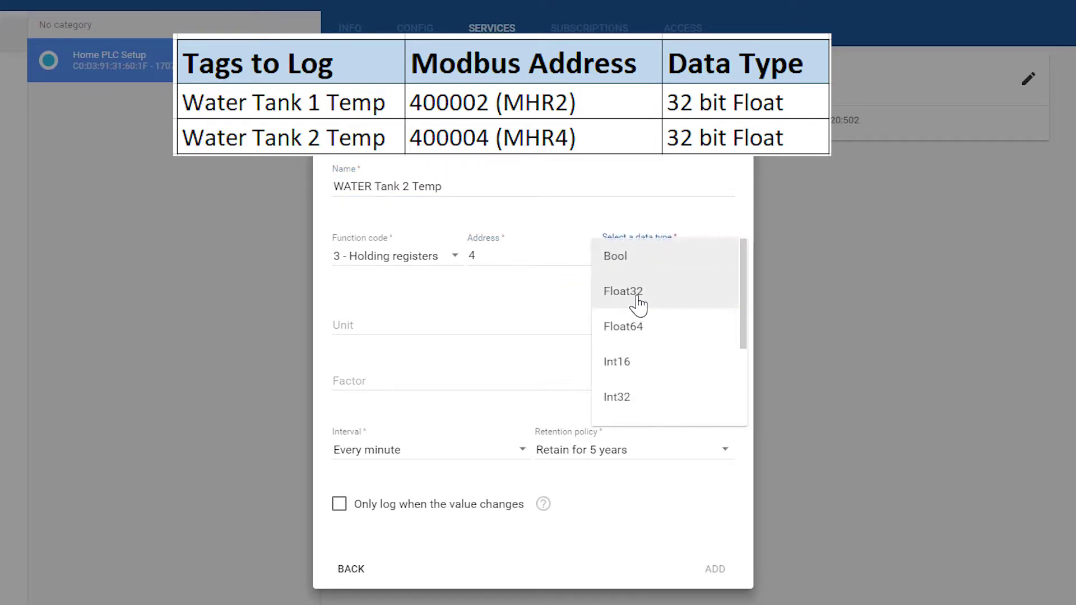
click(636, 294)
click(401, 323)
text(F)
click(370, 372)
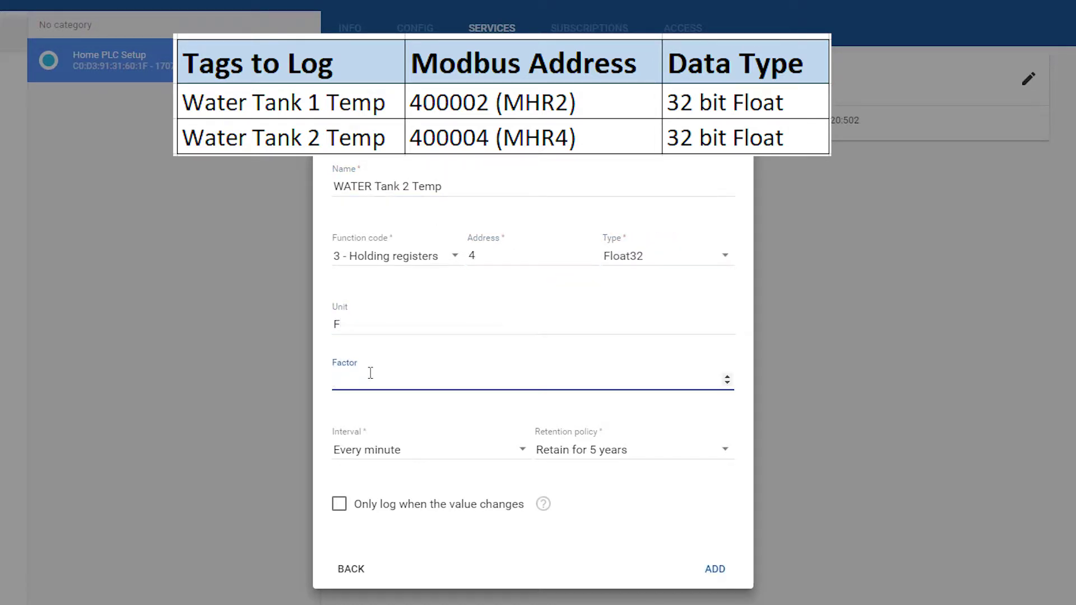
text(1)
click(715, 570)
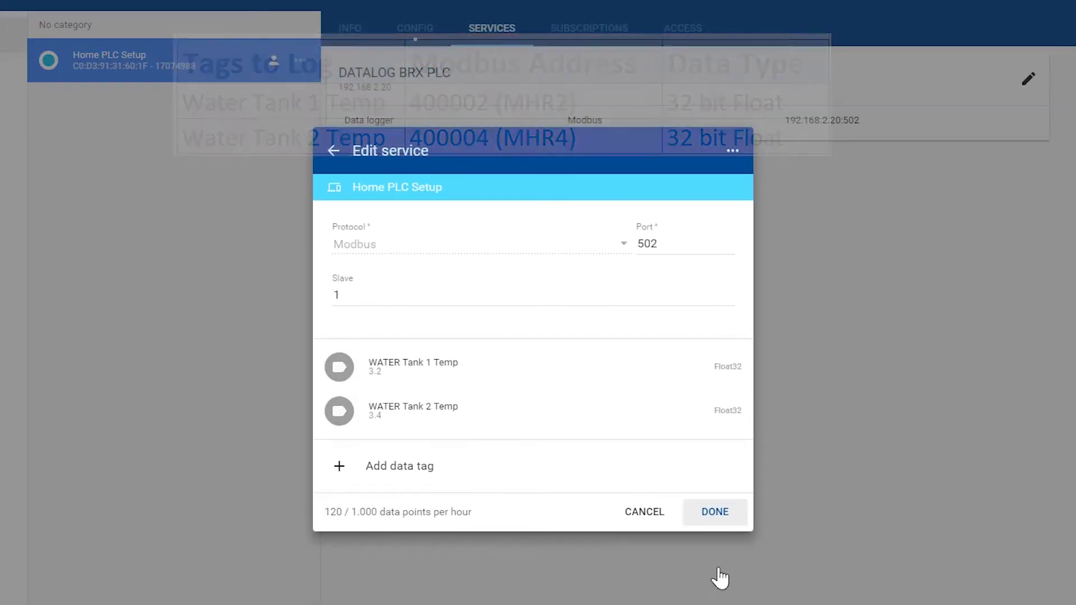
click(722, 519)
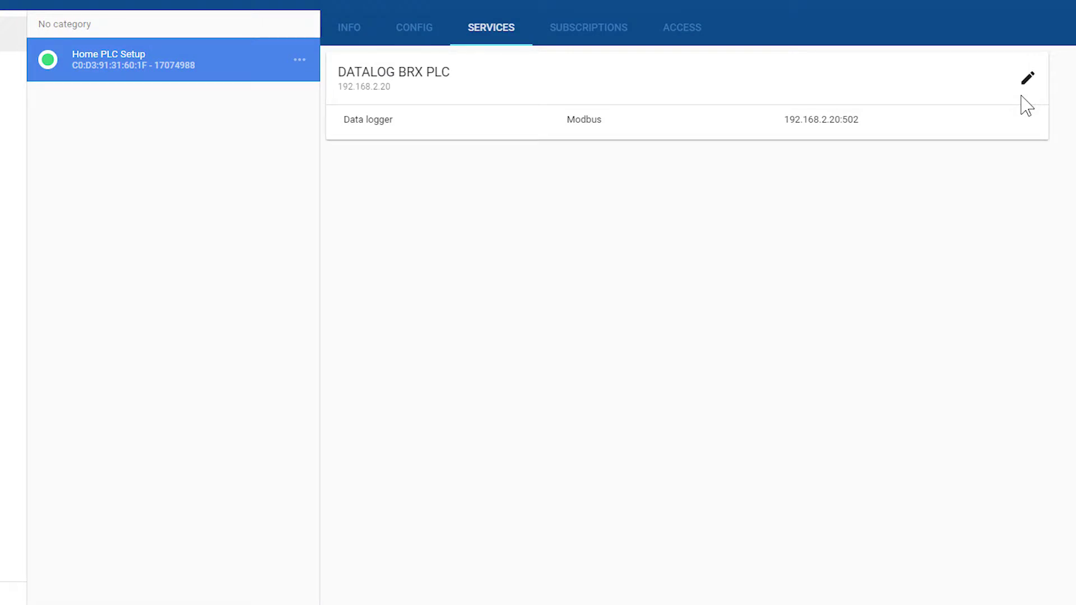
- Run the data logger test: no errors, with tank readings of 78.9 and 98.0
click(569, 31)
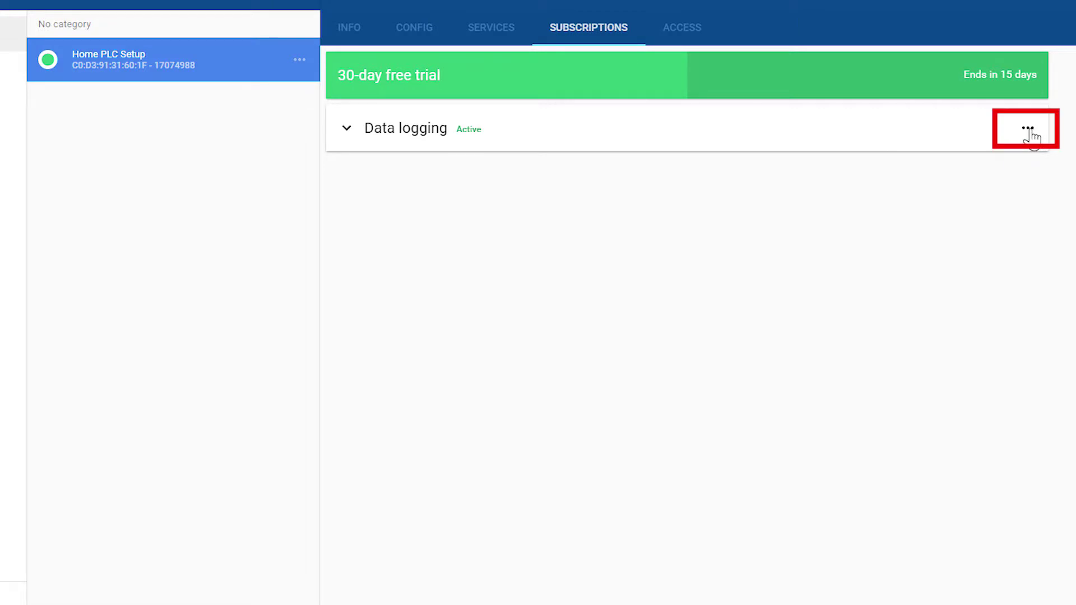
click(1029, 132)
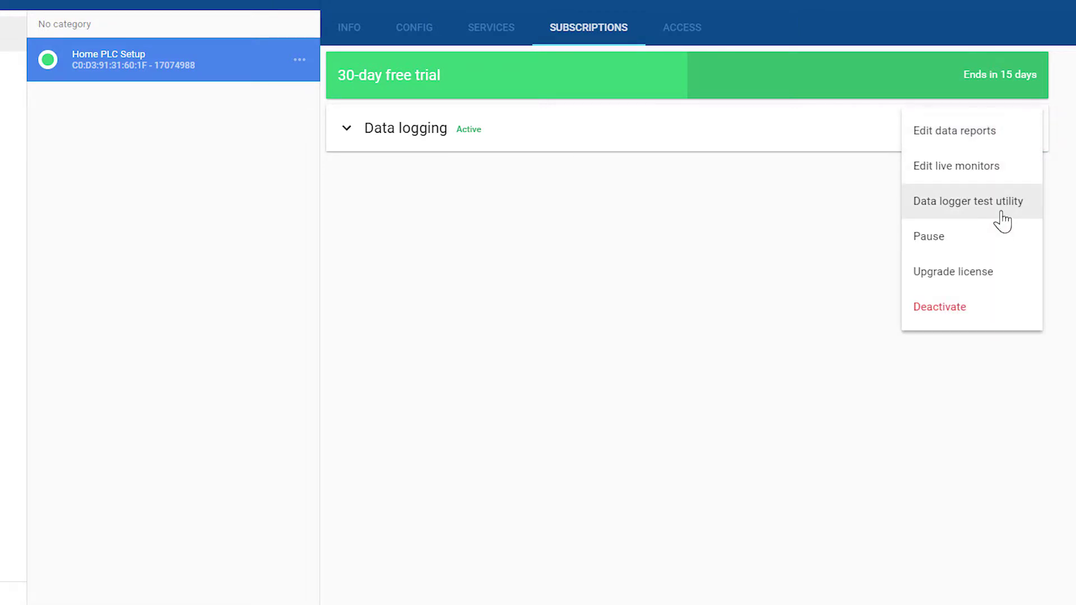
click(1001, 222)
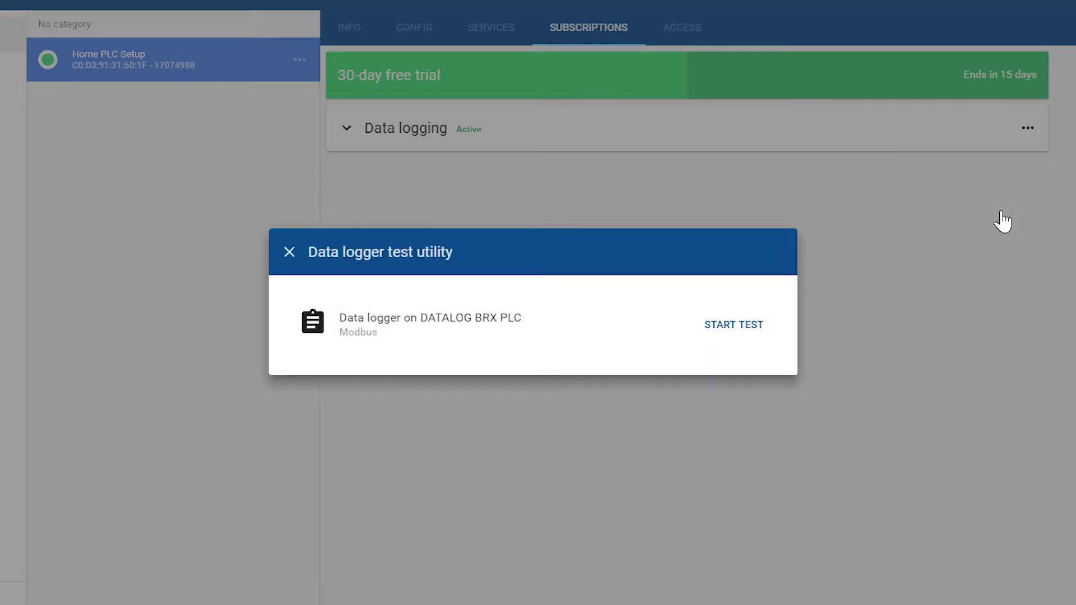
click(742, 339)
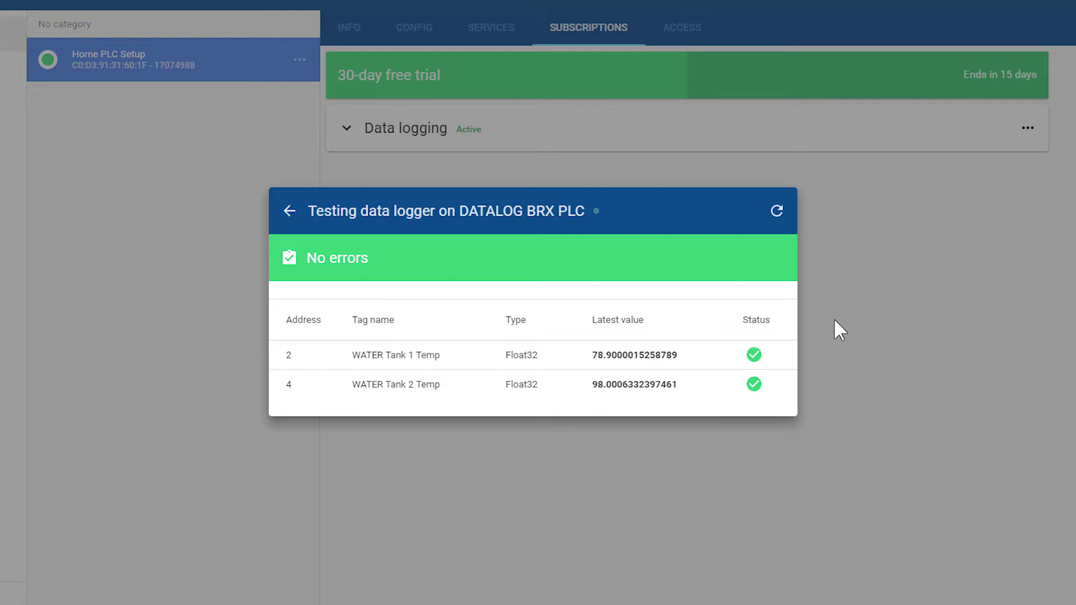
click(289, 210)
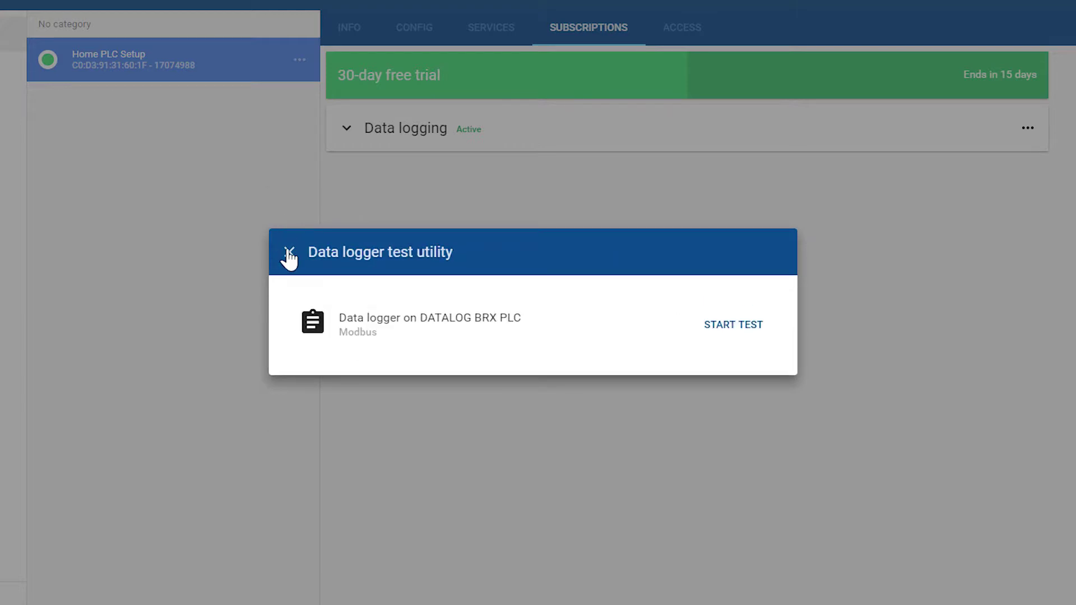
click(289, 255)
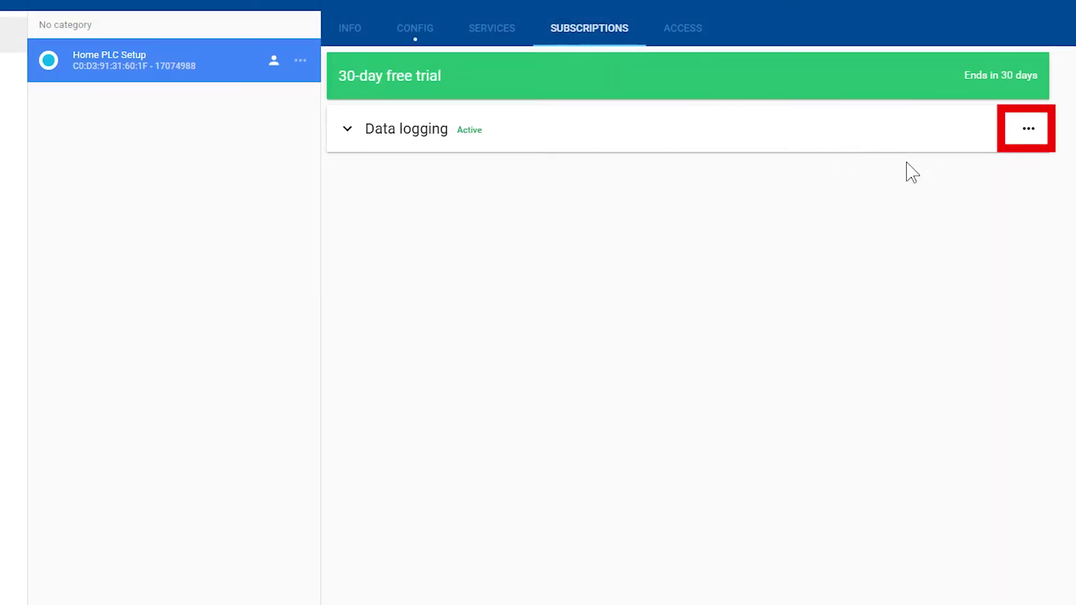
click(1027, 127)
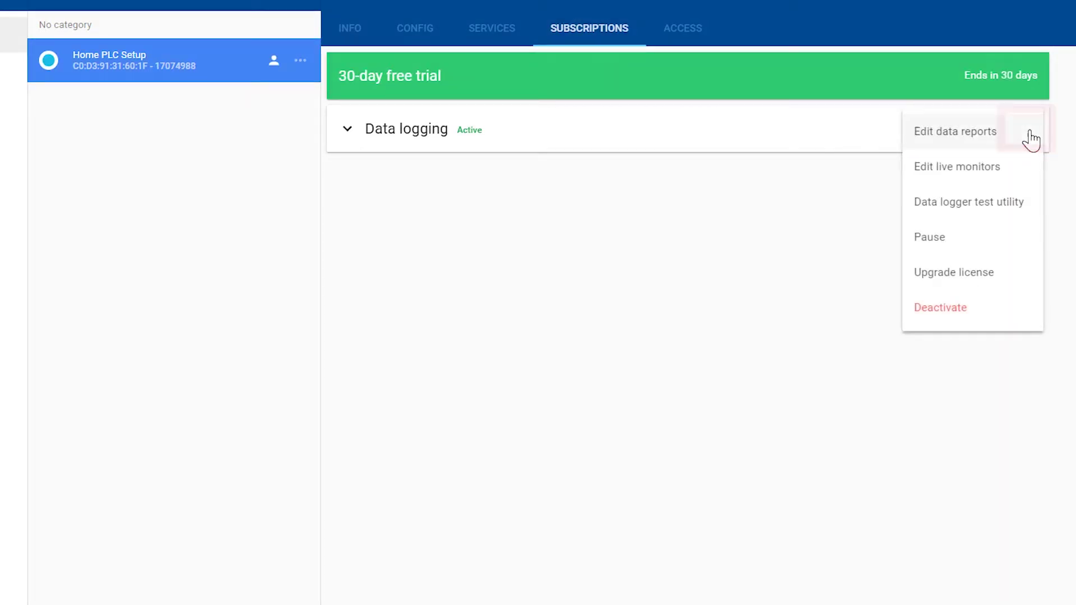
- Create a light-theme data report named Water Tank Temps using the grid layout
click(967, 134)
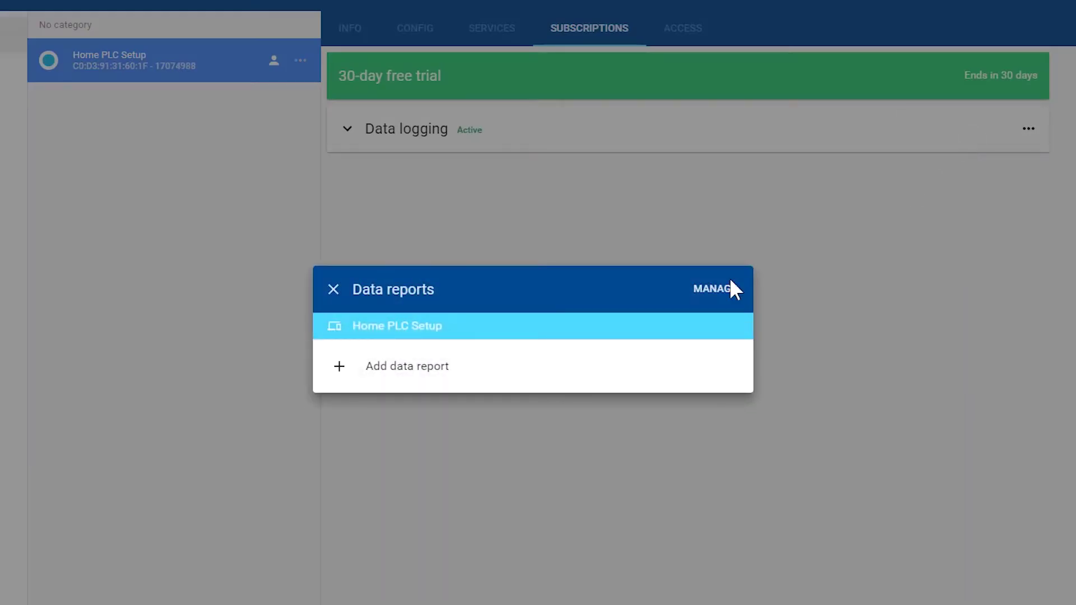
click(396, 376)
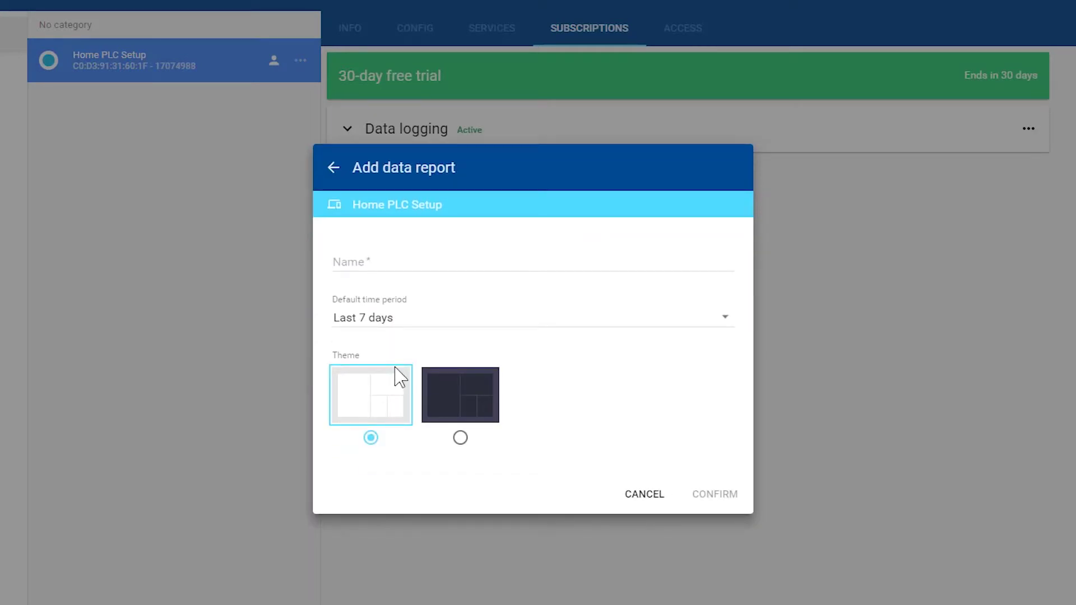
text(Water Tank Temps)
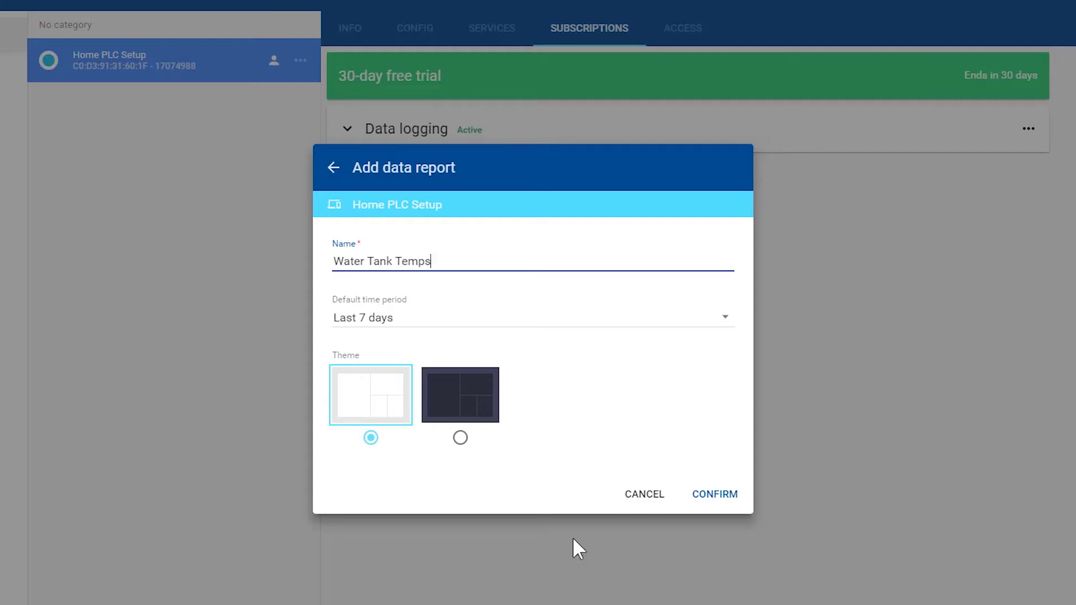
click(704, 496)
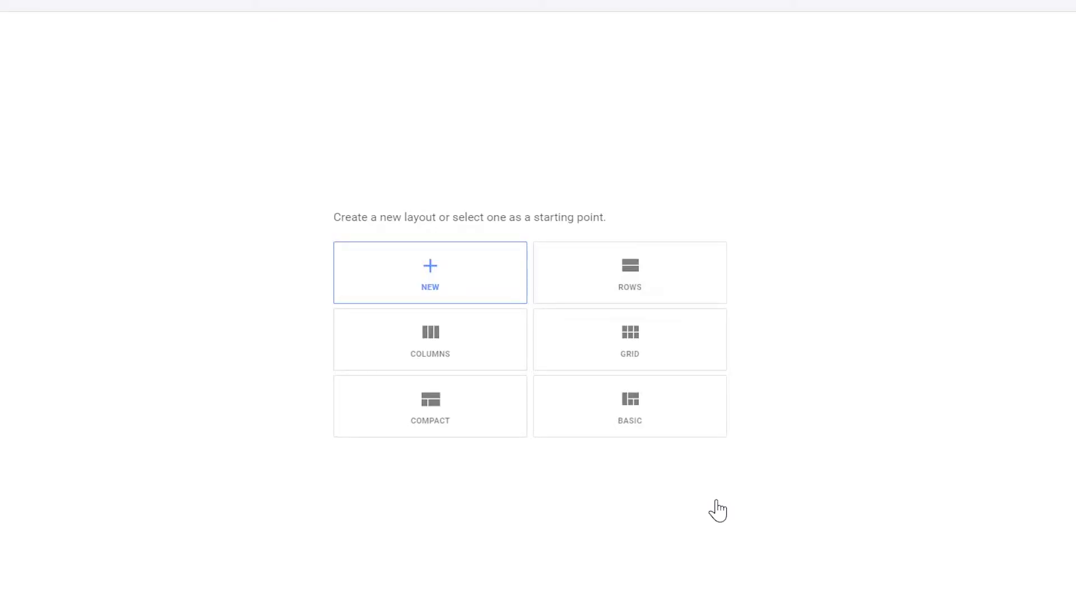
click(631, 355)
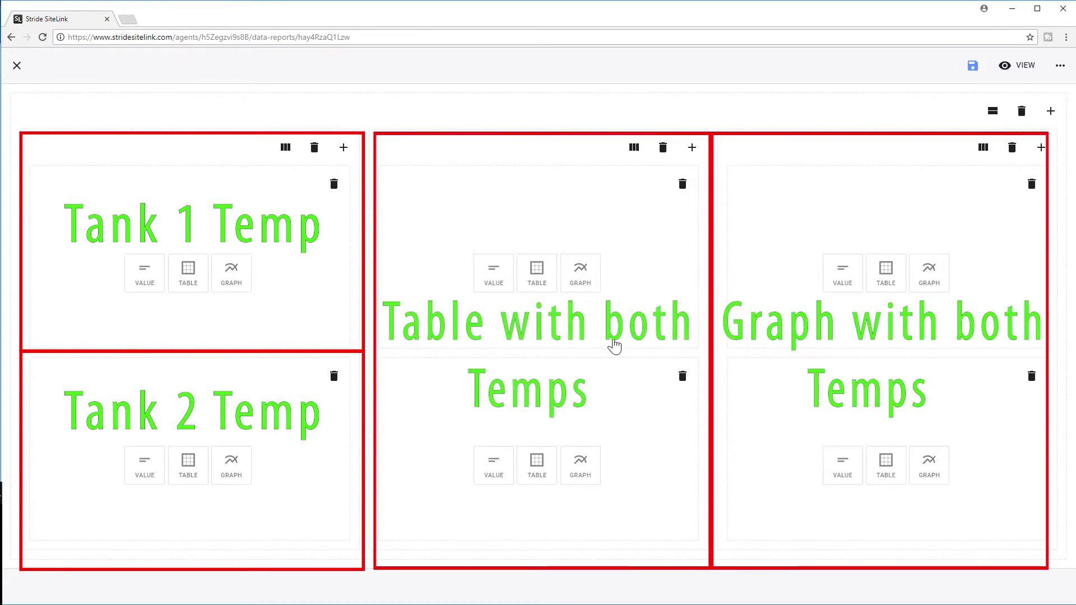
- Add a 'Water Tank 1 value' widget showing WATER Tank 1 Temp in the top-left slot
click(140, 282)
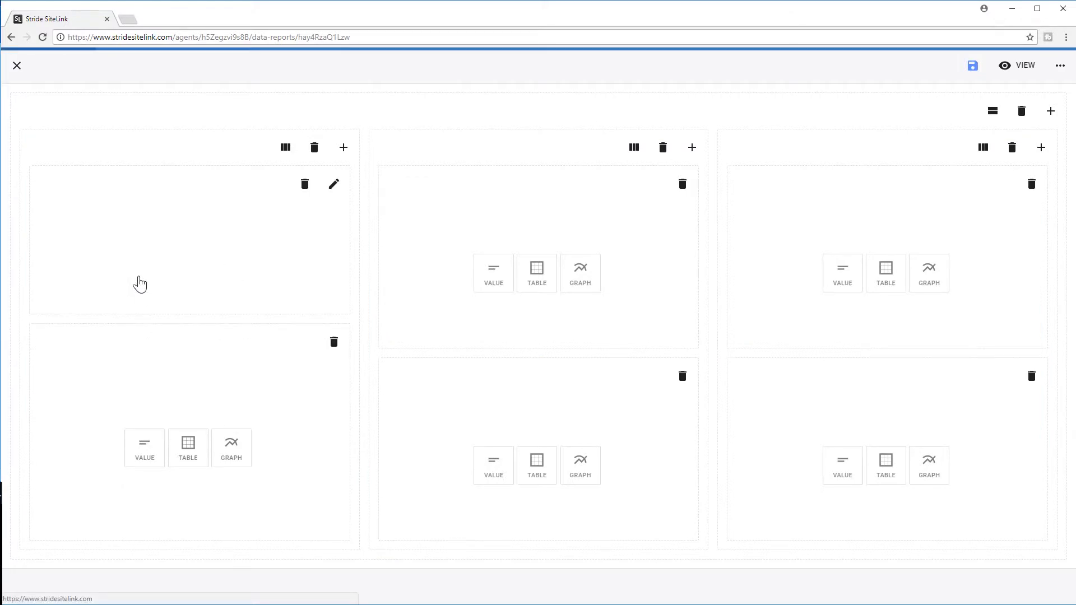
click(398, 295)
text(Water Ta)
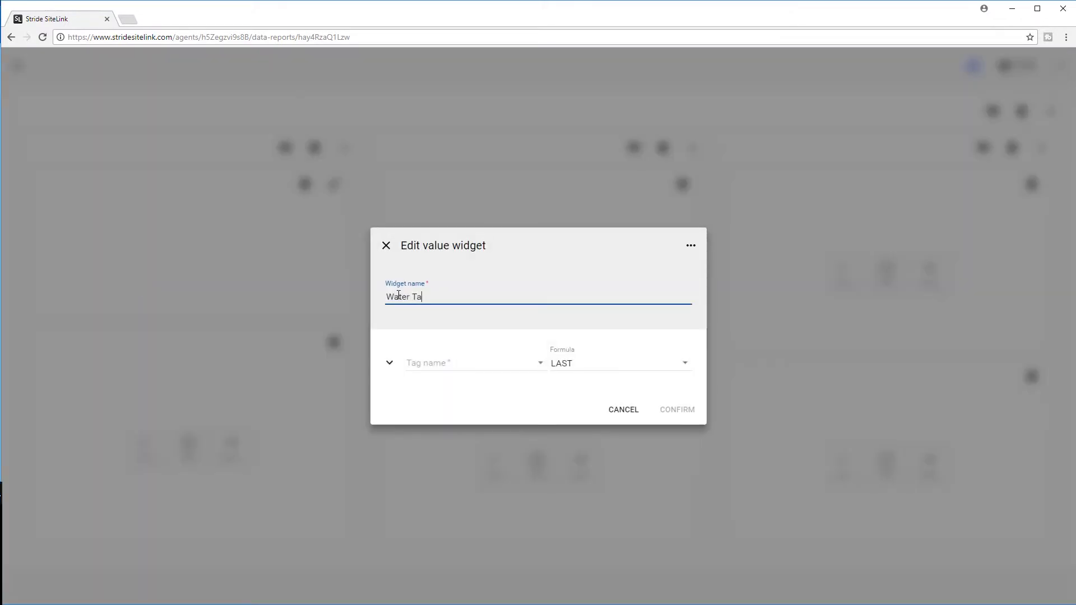
text(nk 1 value)
click(501, 364)
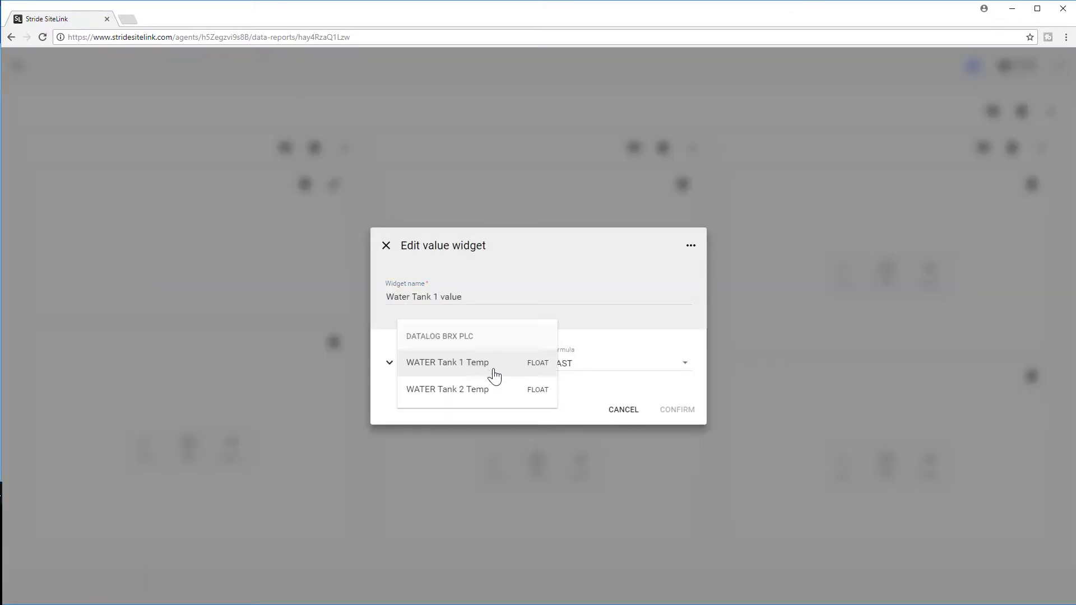
click(491, 369)
click(675, 418)
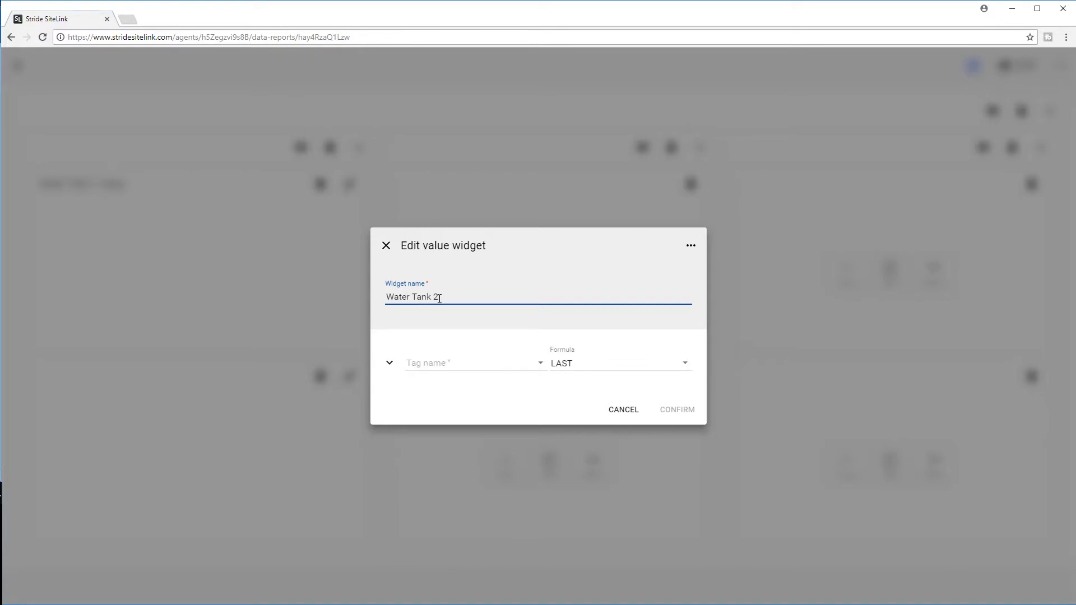
- Add a 'Water Tank 2 Value' widget showing WATER Tank 2 Temp in the left column
text(Value)
click(471, 363)
click(467, 392)
click(678, 410)
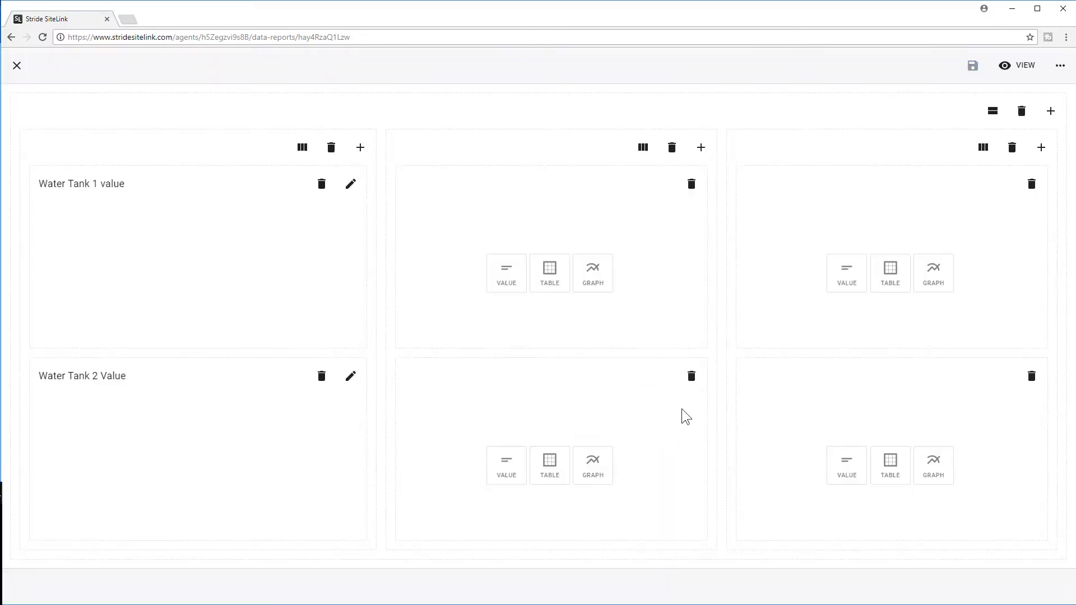
click(549, 274)
- Build the Table of Temps with Tank 1 and Tank 2 rows, removing the empty slot below
click(539, 290)
text(Table of Temps)
click(437, 364)
text(Tank 1)
click(568, 364)
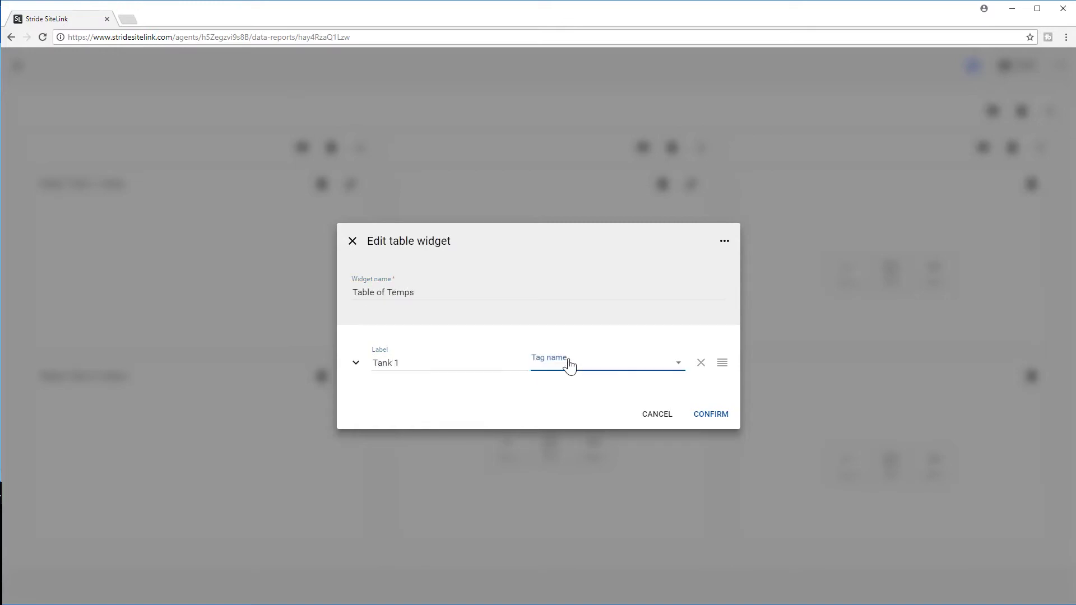
click(552, 363)
click(391, 383)
text(Tank 2)
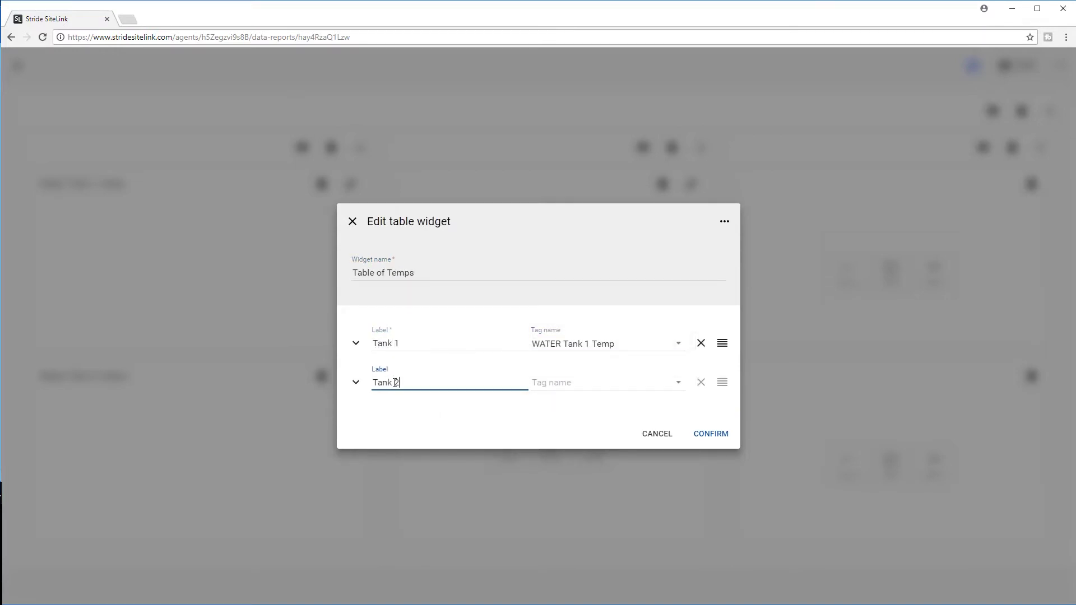
click(591, 384)
click(581, 410)
click(711, 454)
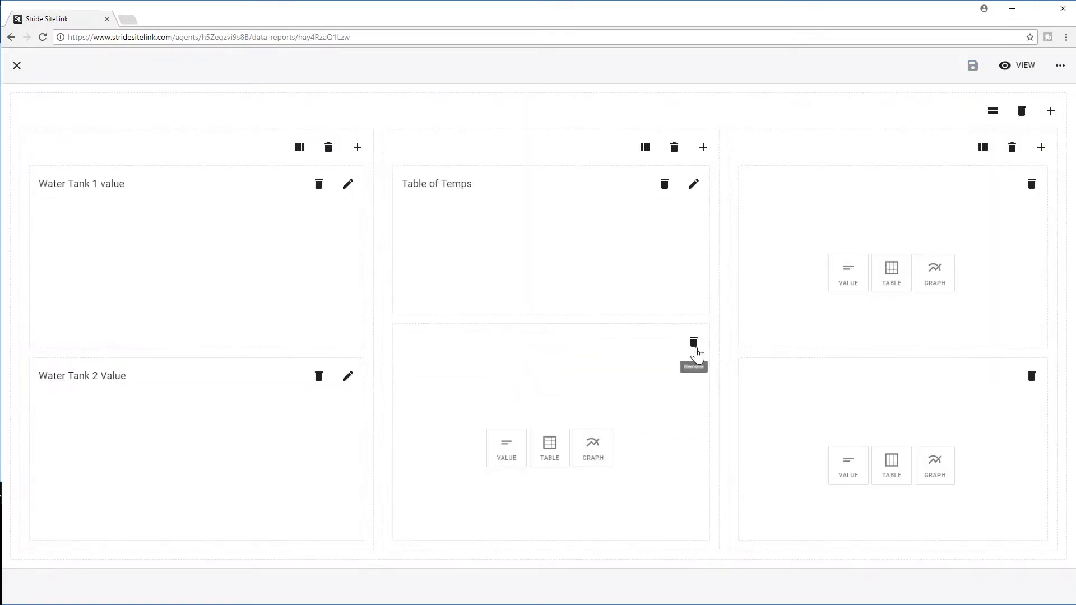
click(695, 343)
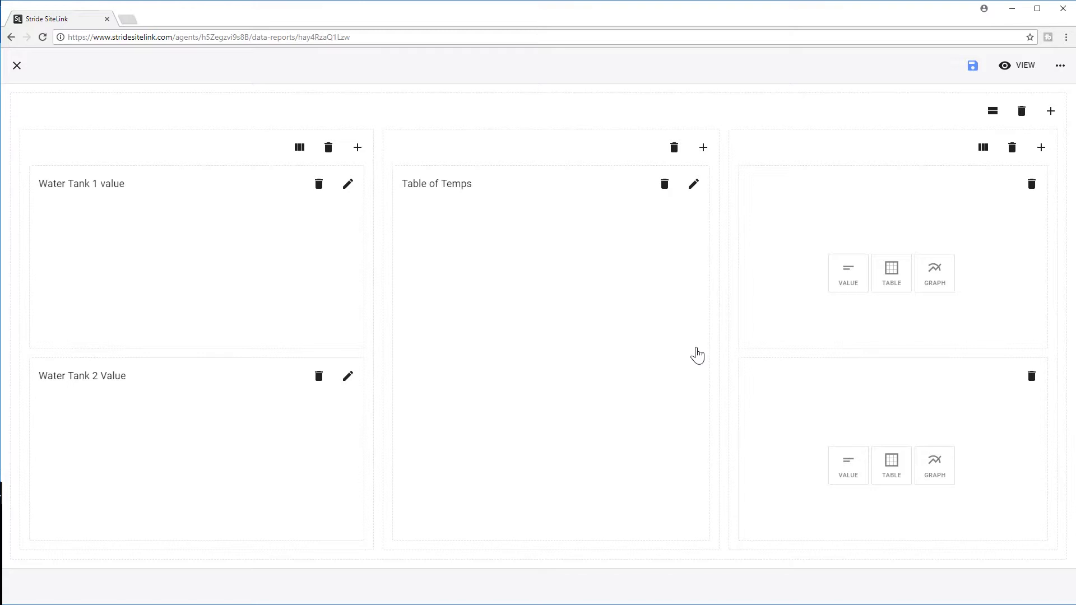
- Add a Graph of Temps with Tank 1 and Tank 2 series, drop its empty slot, and save
click(934, 273)
text(Graph of Temps)
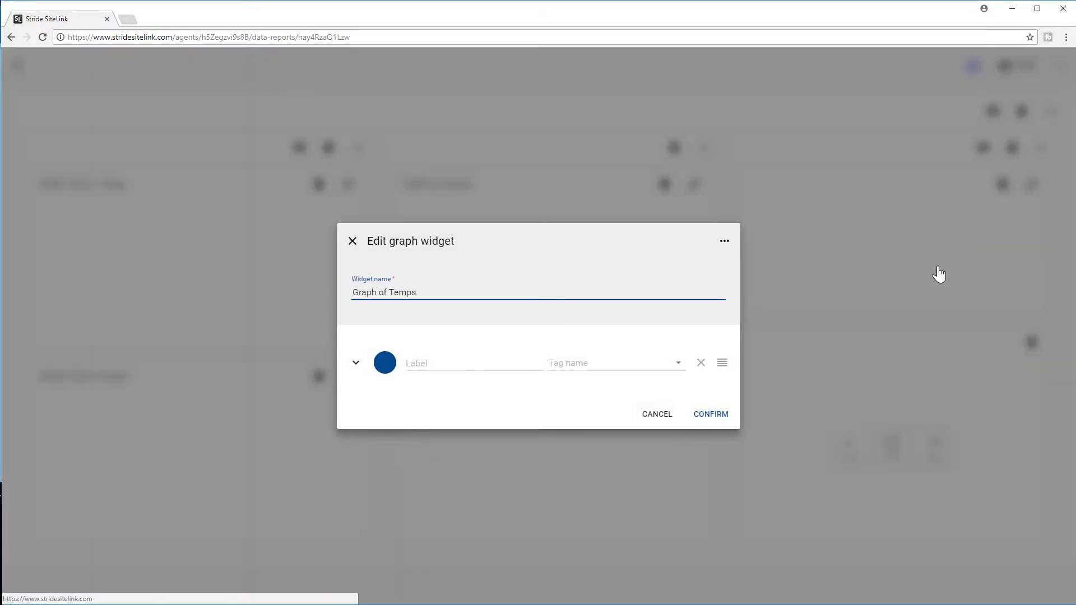
click(454, 362)
text(Tank 1)
click(436, 387)
text(Tank)
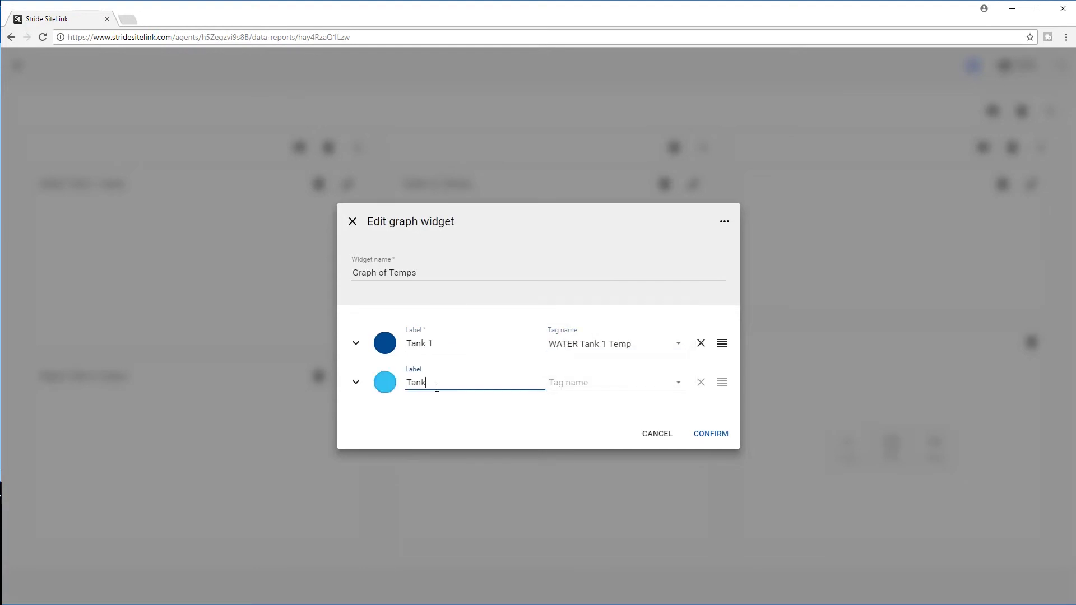
text( 2)
click(569, 385)
click(588, 364)
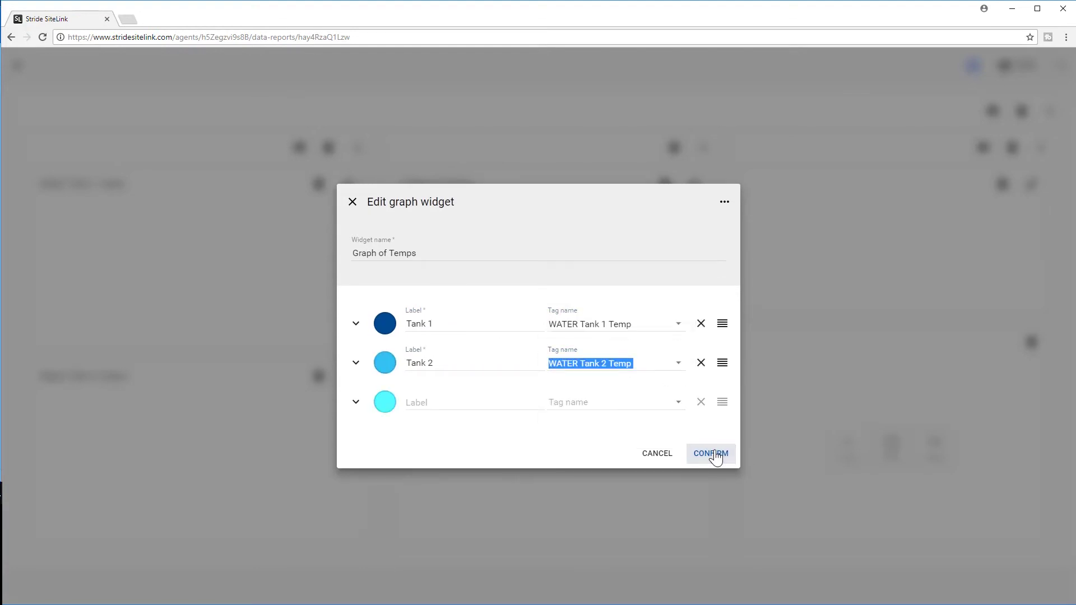
click(711, 454)
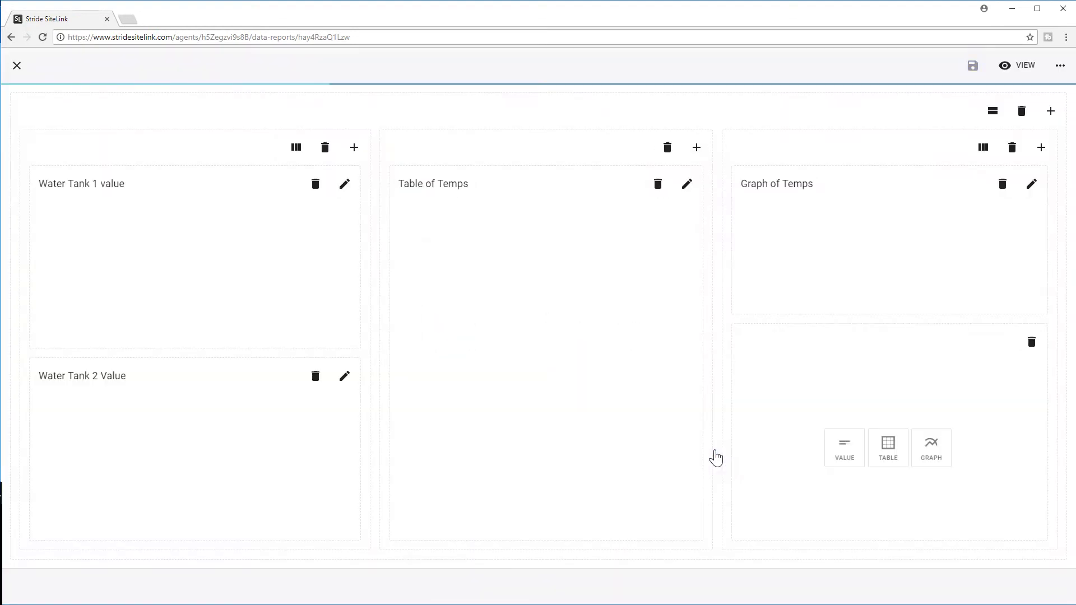
click(1033, 342)
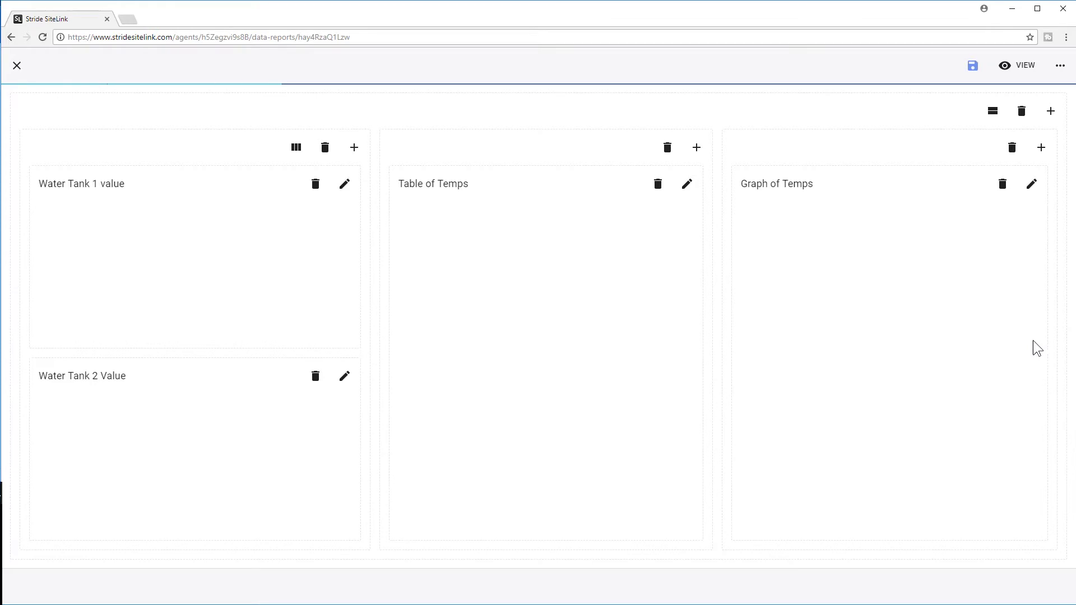
click(973, 69)
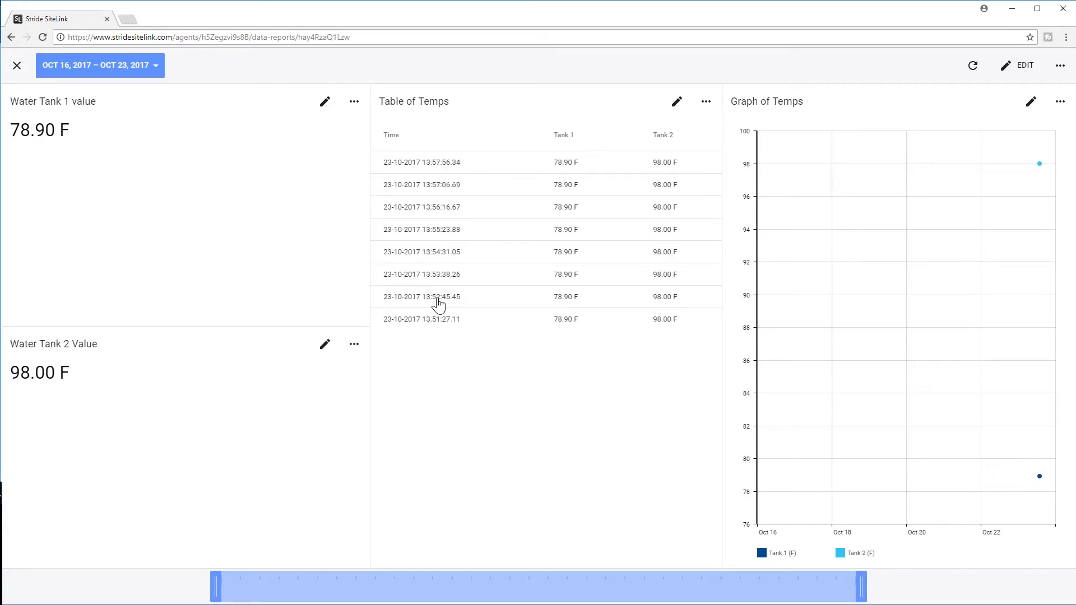
- Export the Table of Temps data to export.csv and close the report
click(706, 103)
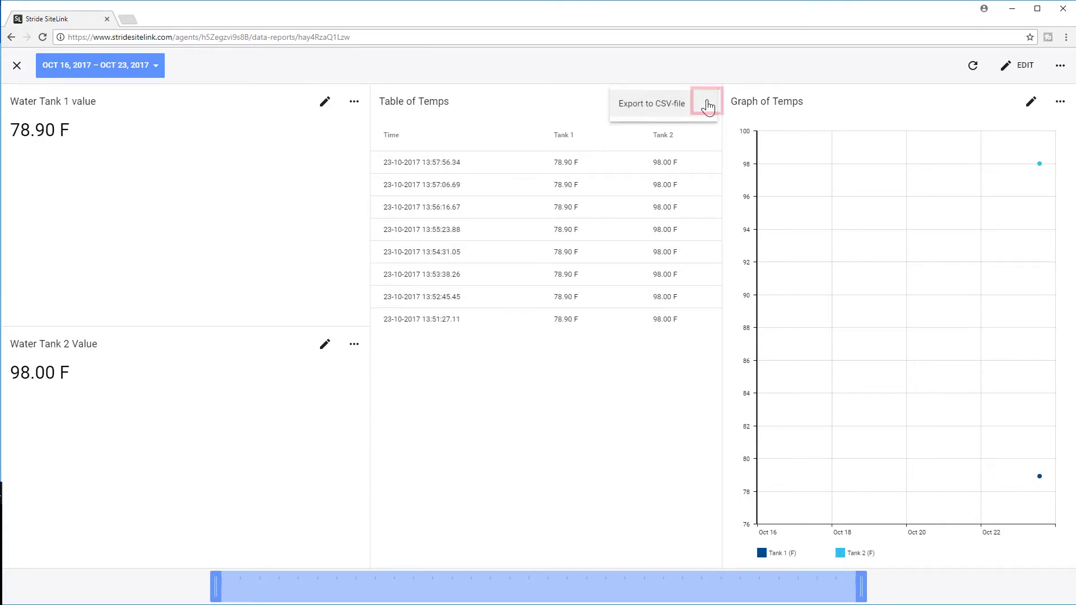
click(650, 105)
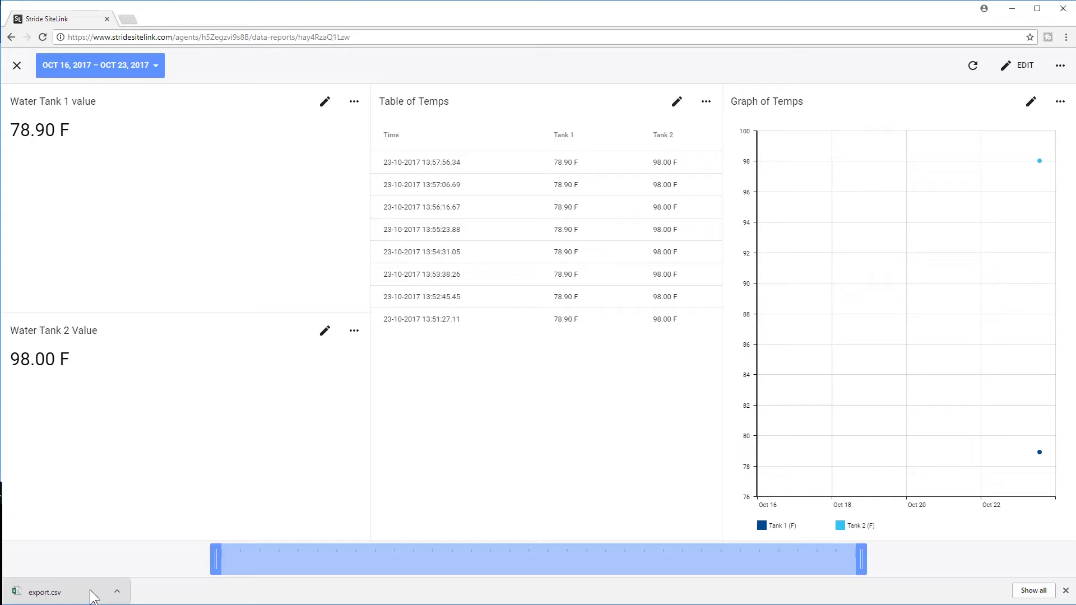
click(17, 65)
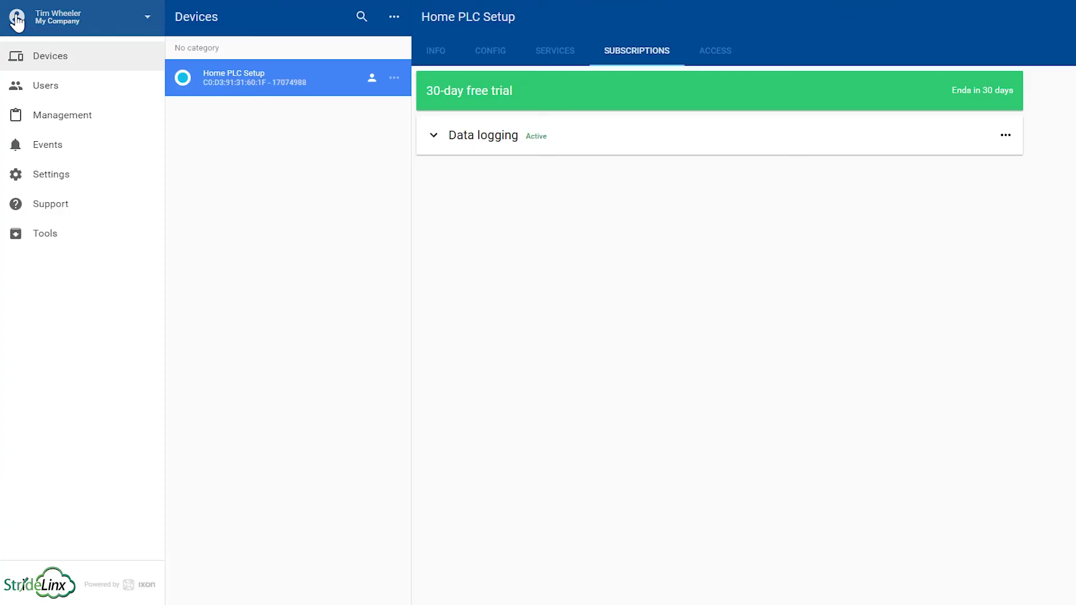
- Add a new live monitor named 'Water Temps Live monitor' from the data logging options
click(1005, 136)
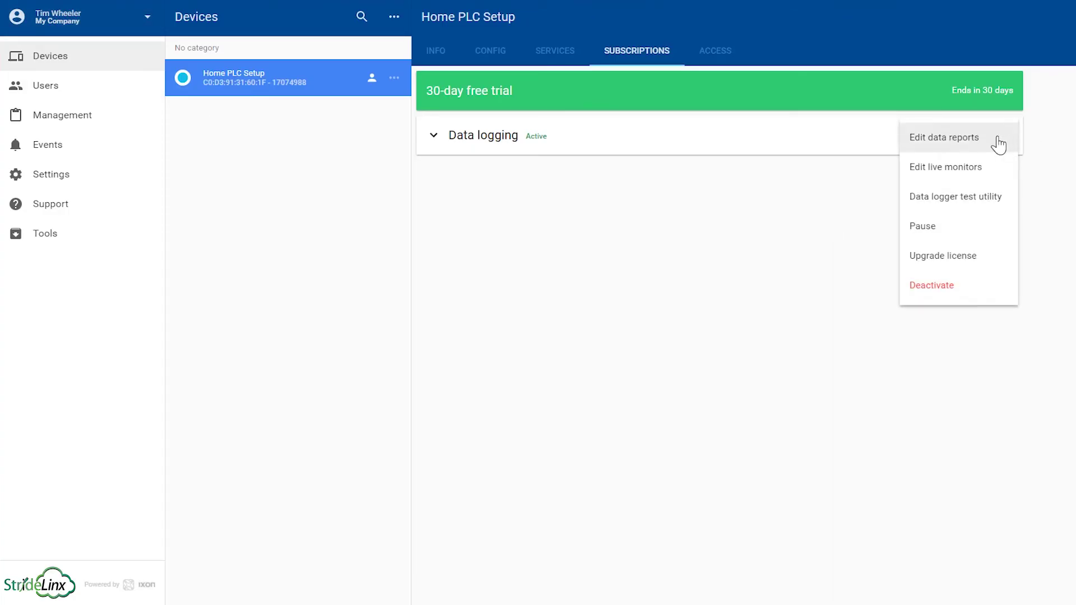
click(950, 178)
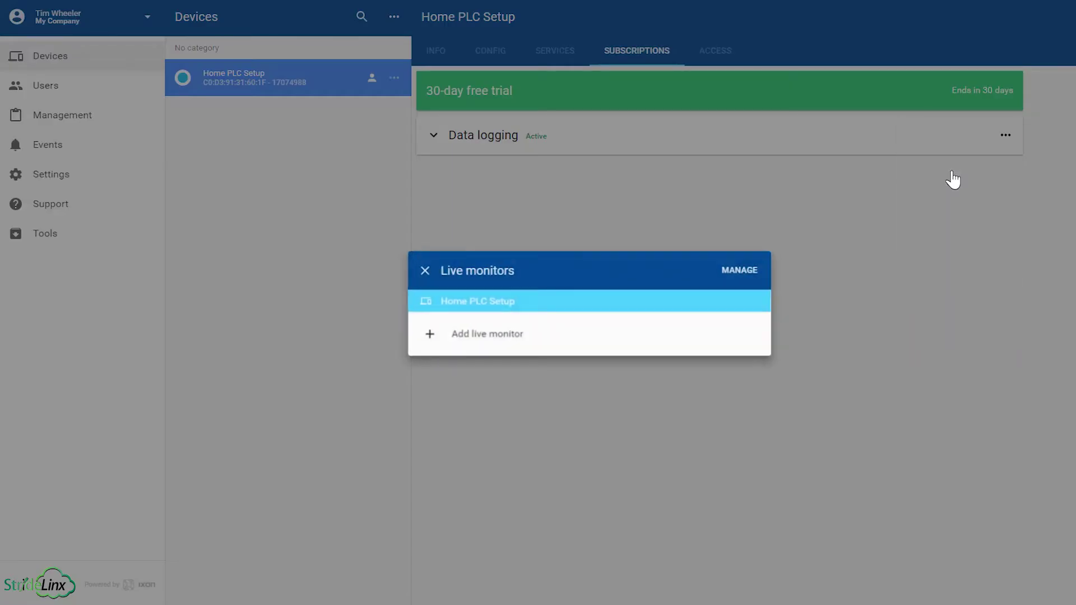
click(469, 346)
click(444, 264)
text(Water Temps Live m)
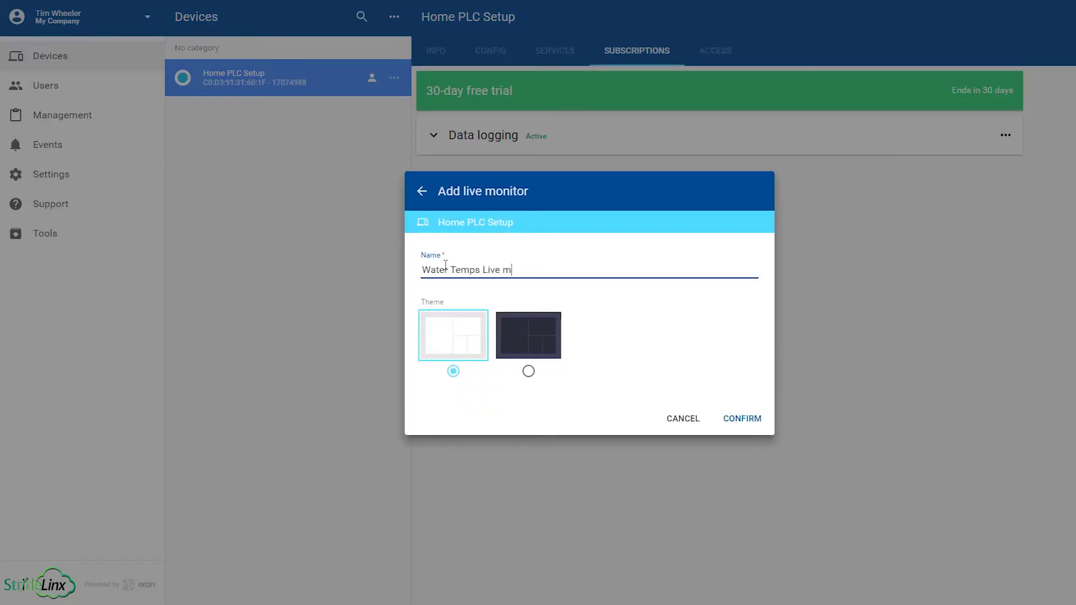
text(onitor)
click(740, 424)
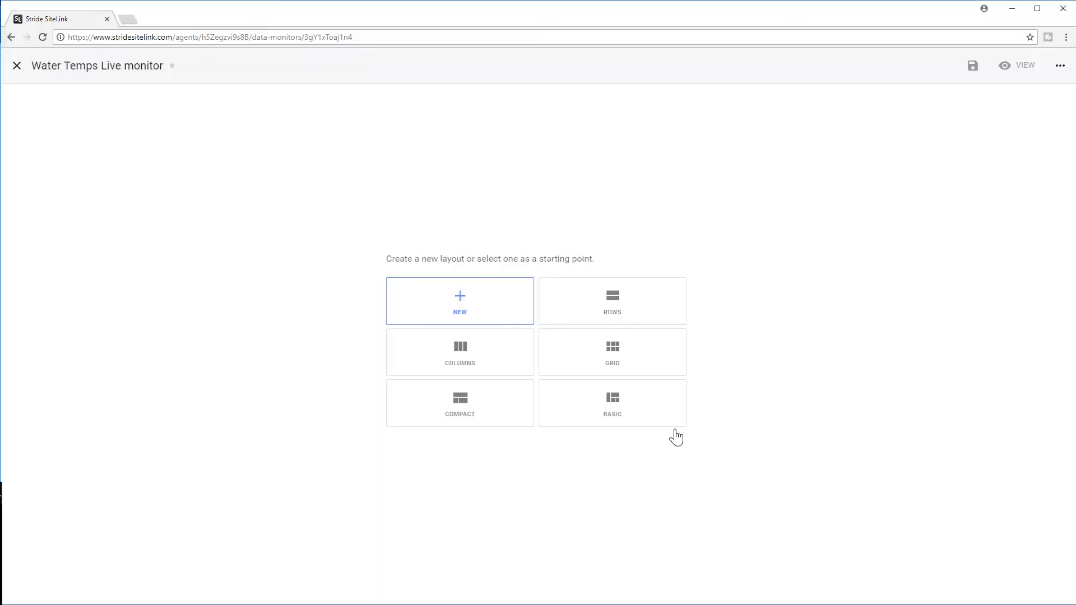
- Use a two-row layout with a 'Tank 1 Value' widget showing WATER Tank 1 Temp on top
click(599, 299)
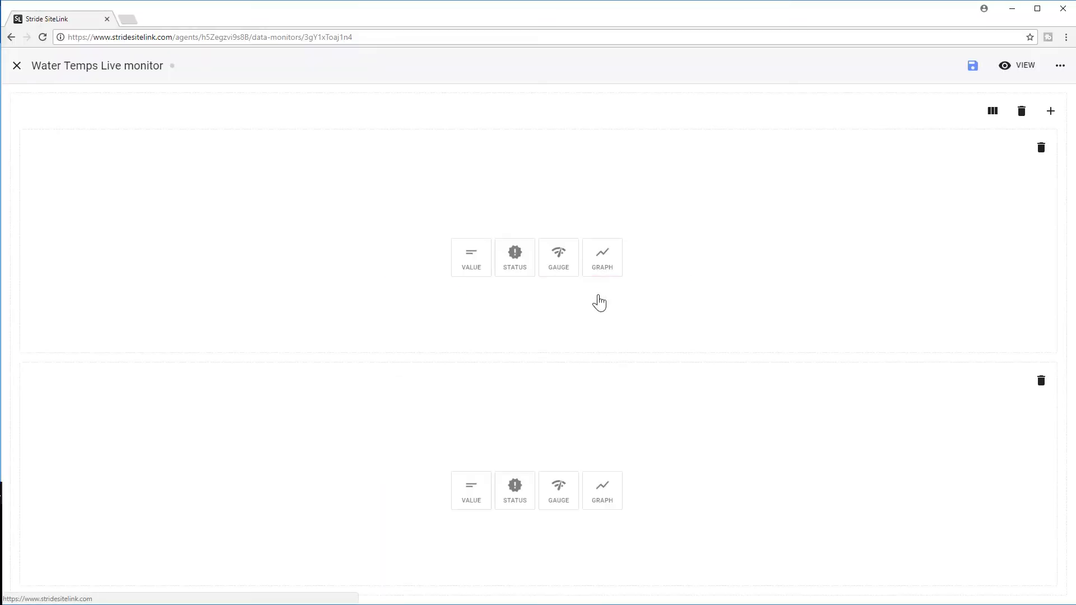
click(461, 259)
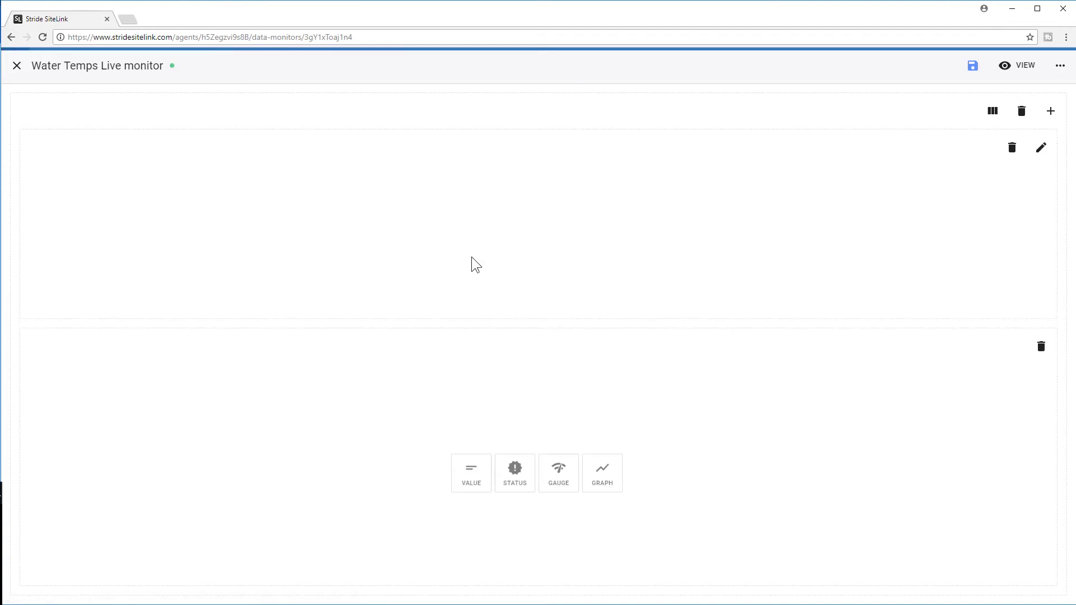
text(Tank 1 Value)
click(465, 363)
click(463, 371)
click(685, 419)
- Add a 'Tank 2 Value' widget to the second row and view the monitor live
click(472, 476)
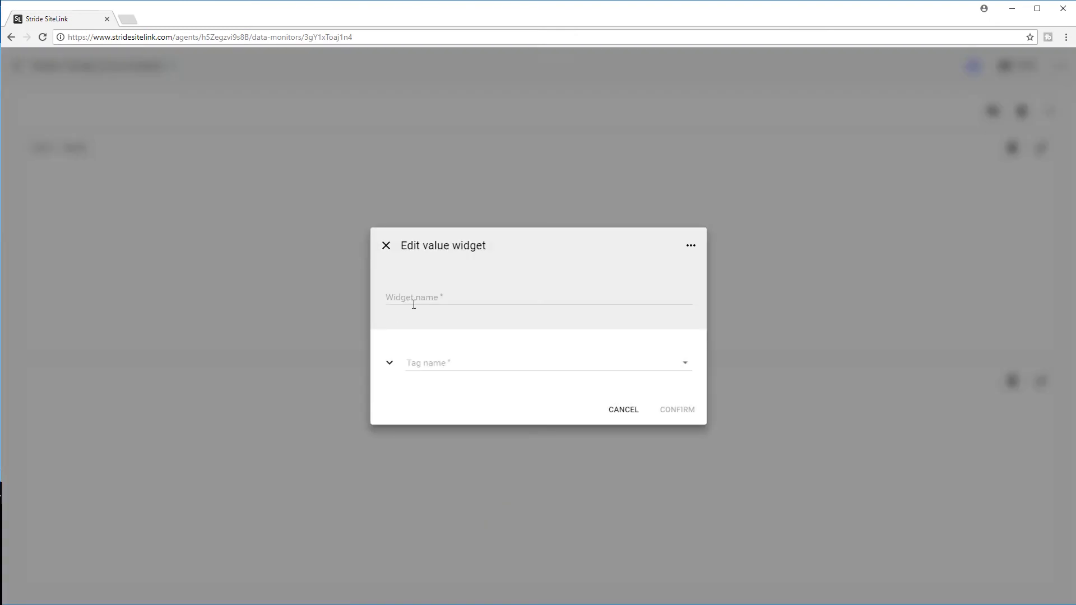
click(413, 303)
text(Tank 2 Valu)
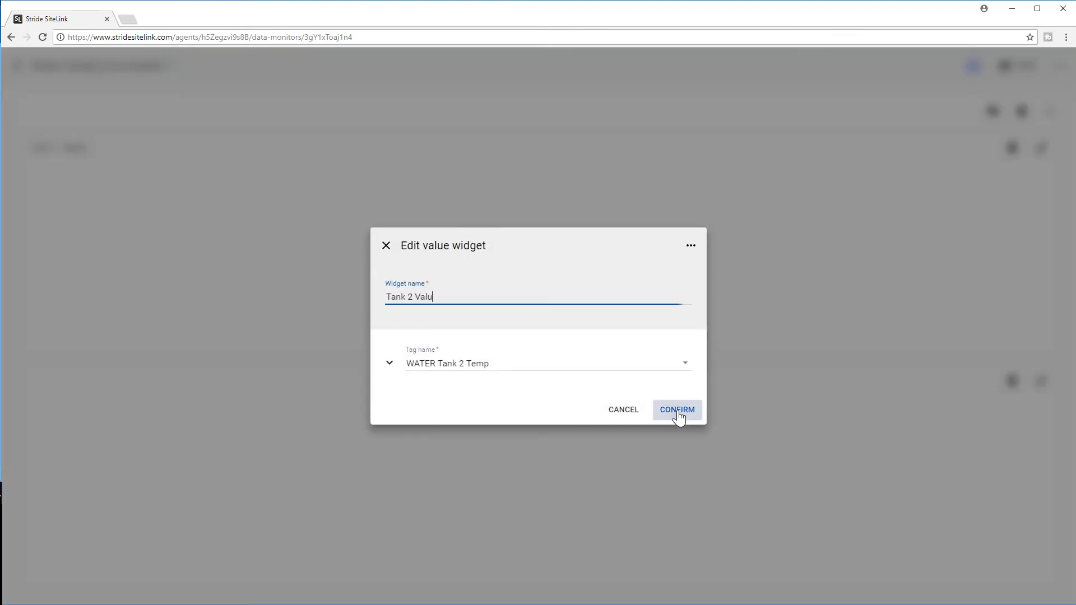
text(e)
click(679, 414)
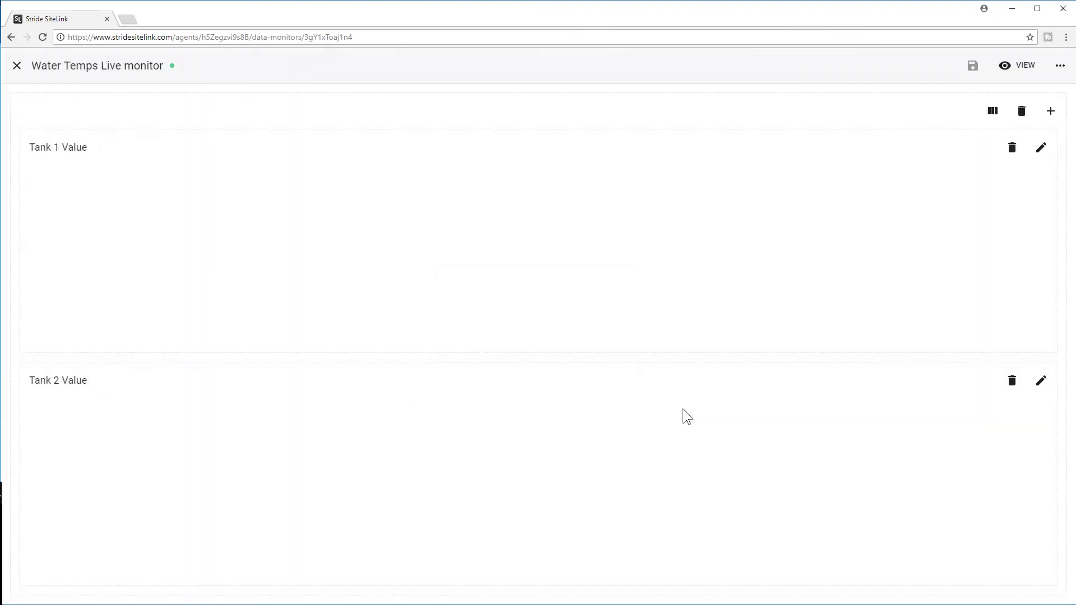
click(1024, 69)
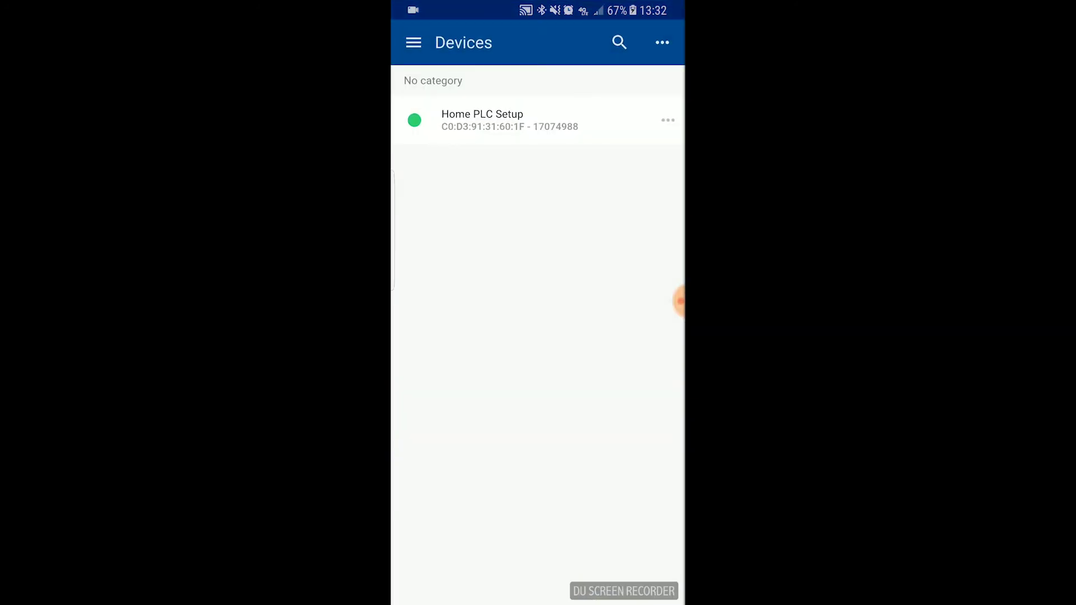
- Open the Home PLC Setup device and its Water Temps Live Monitor in the Android app
click(529, 115)
click(527, 338)
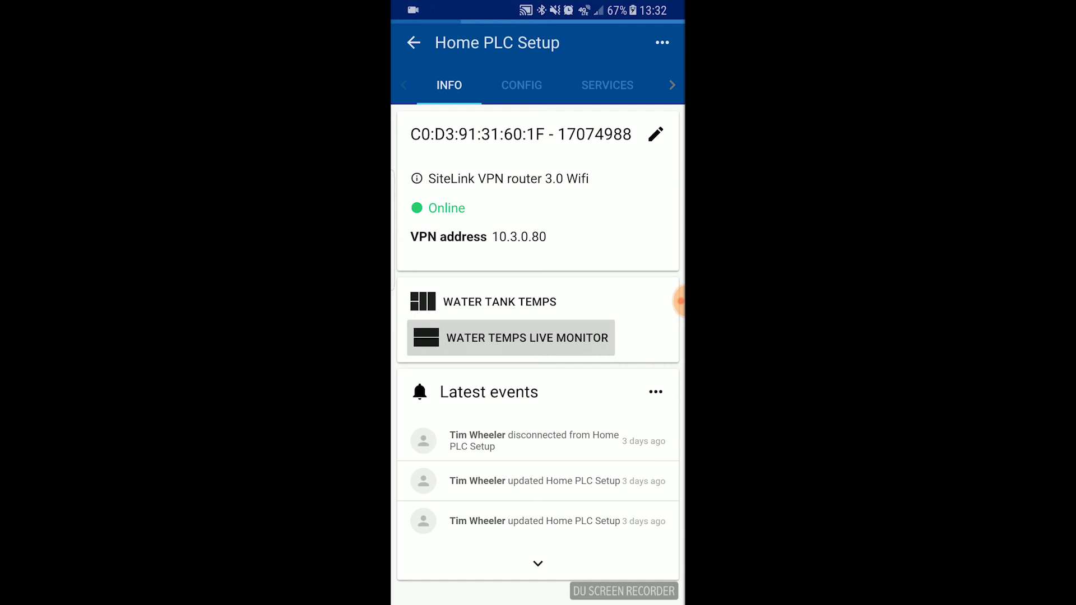